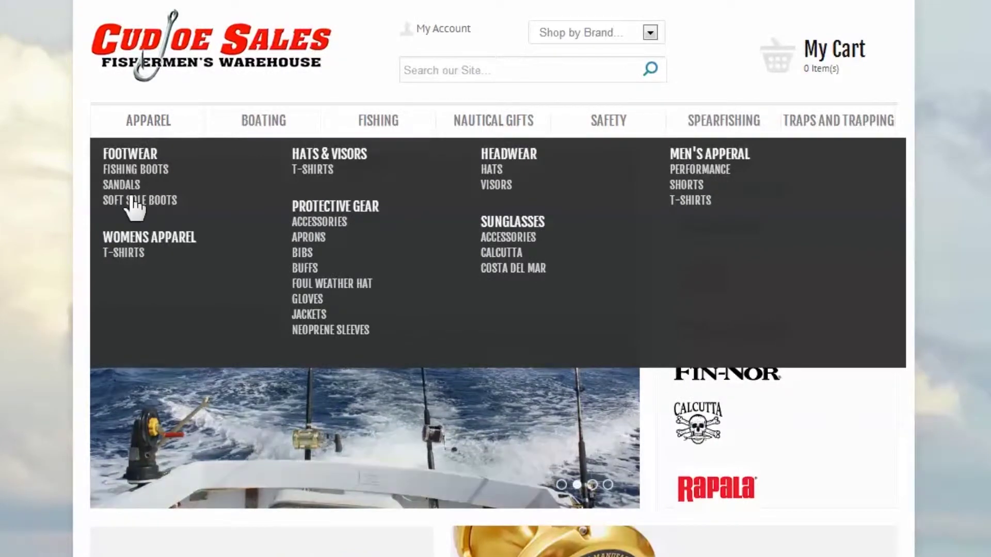
# Browse the Cudjoe Sales brand menu and search, then filter Line & Leader to Under $50.
pyautogui.moveTo(305, 114)
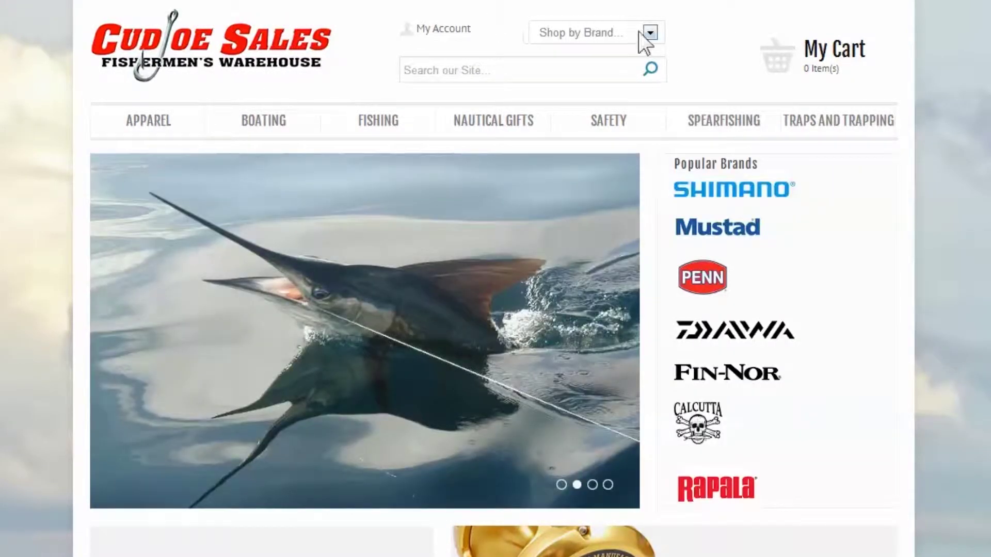
pyautogui.click(642, 34)
pyautogui.click(636, 29)
pyautogui.write('Reels')
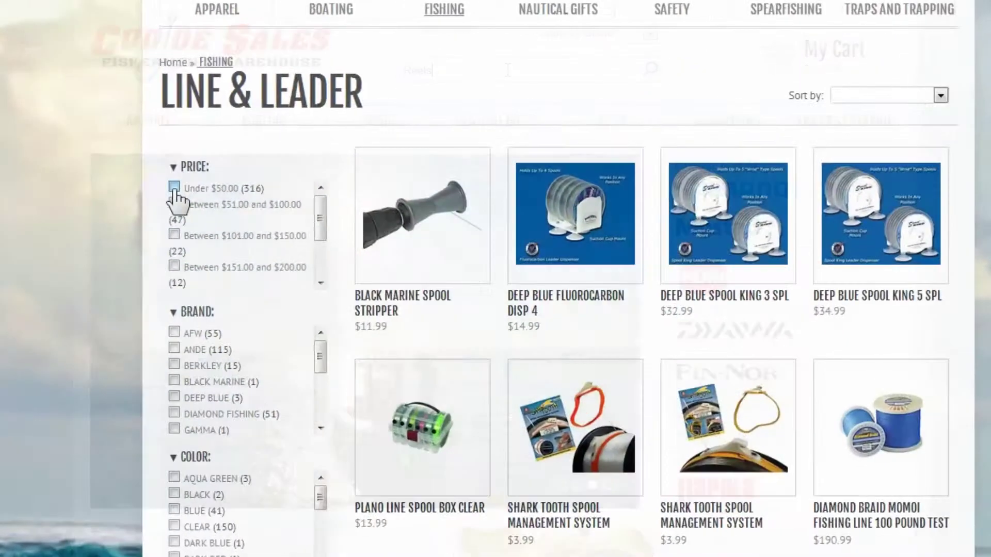
pyautogui.click(175, 187)
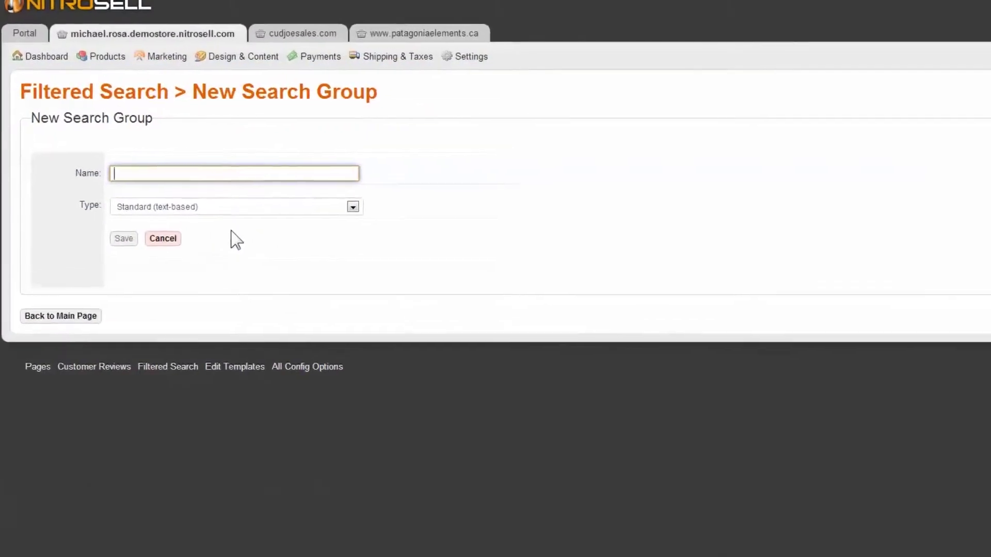
# Name a group 'New Group' with type SubDescription 1 and save an Air Conditioning attribute.
pyautogui.write('N')
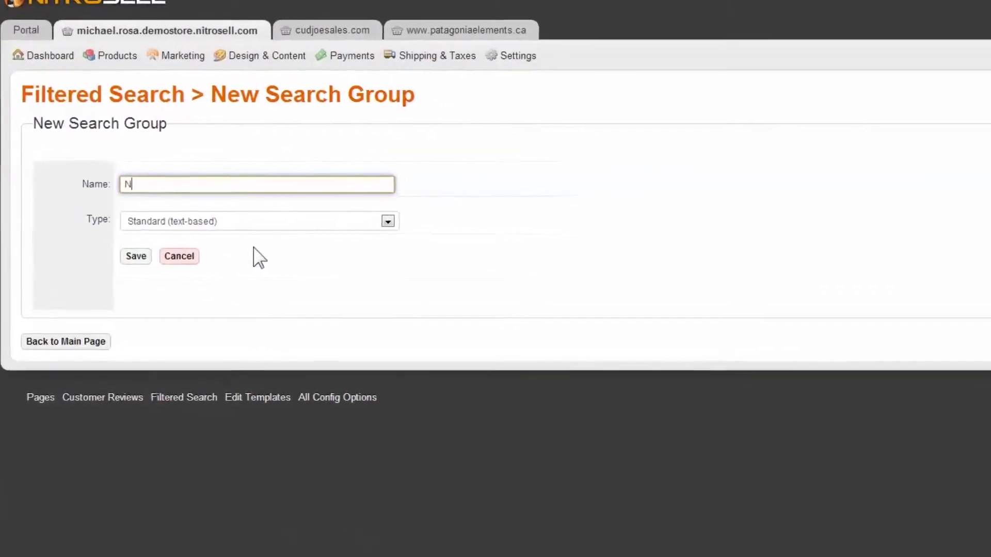
pyautogui.write('ew Group')
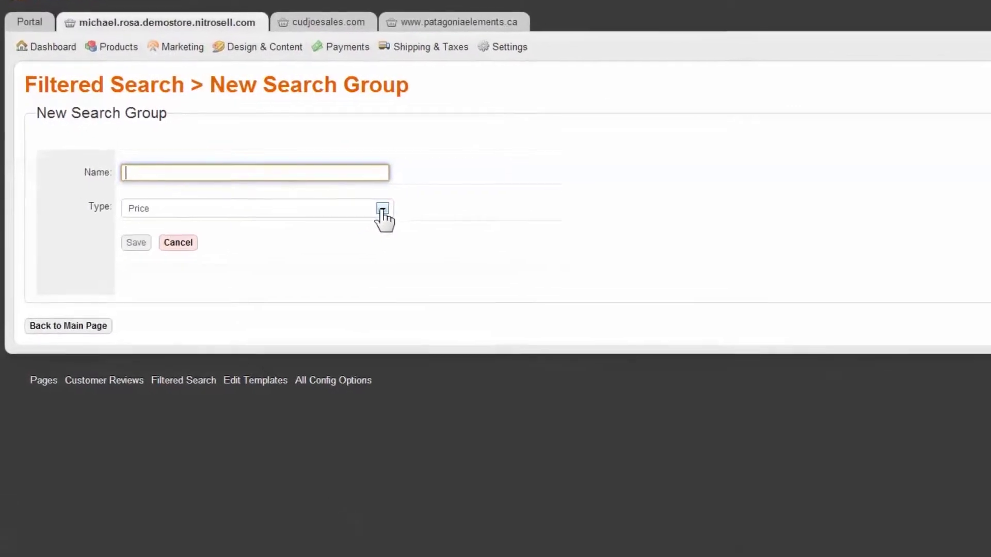
pyautogui.click(363, 203)
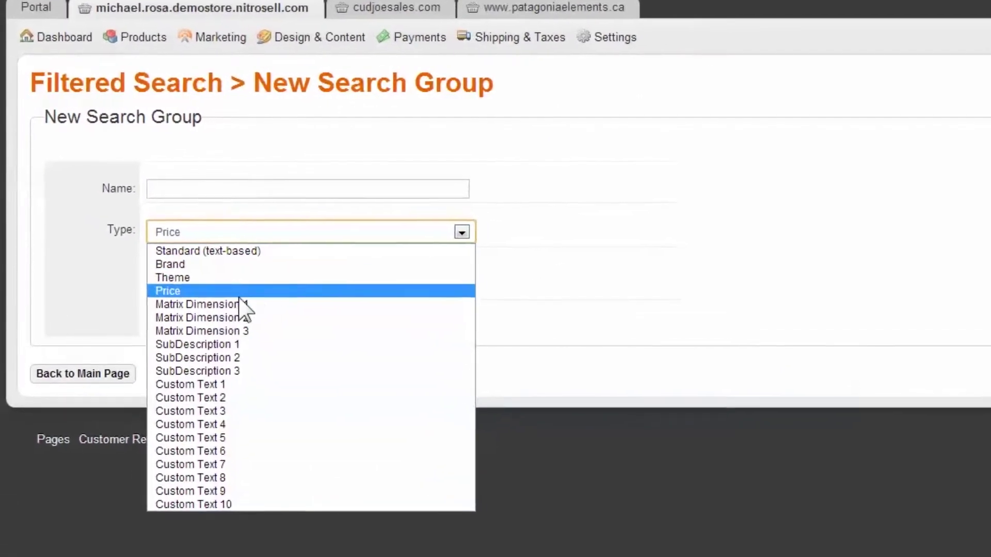
pyautogui.click(262, 377)
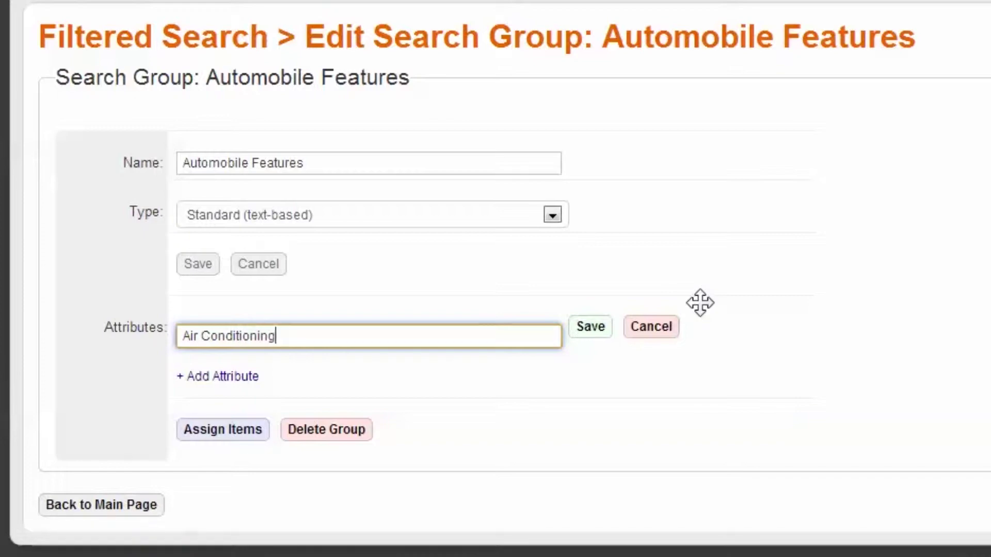
pyautogui.click(591, 328)
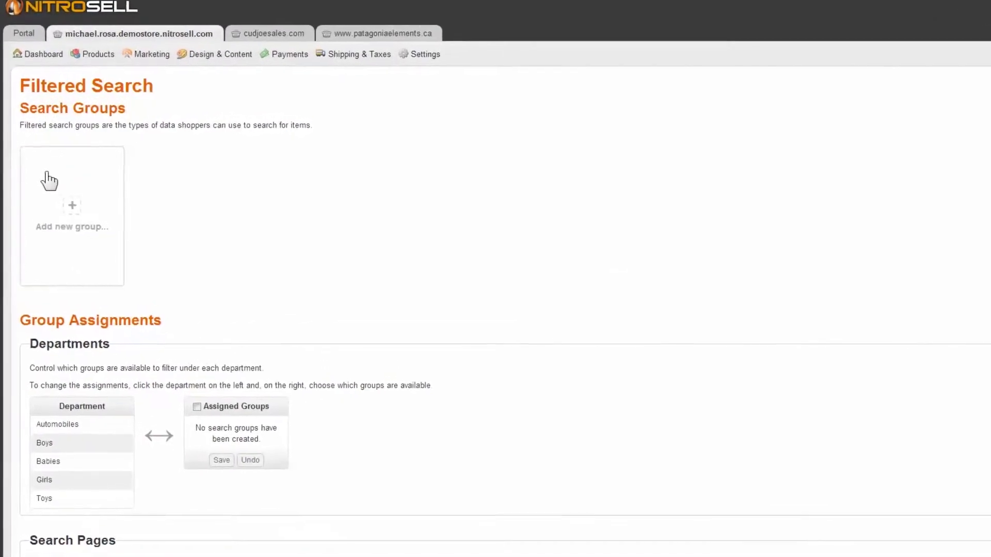
# Add a new search group of type Price, name it Price, and save it.
pyautogui.click(80, 227)
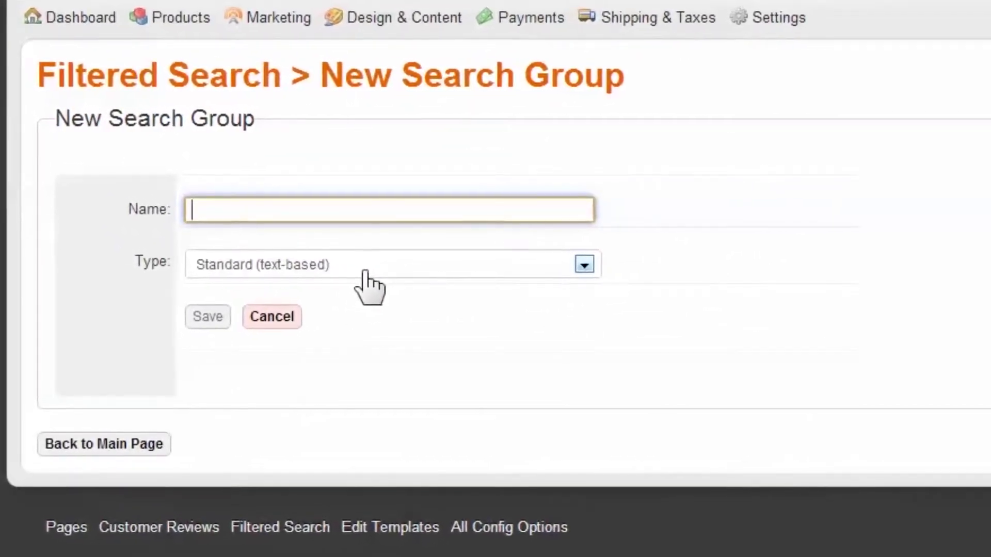
pyautogui.click(364, 270)
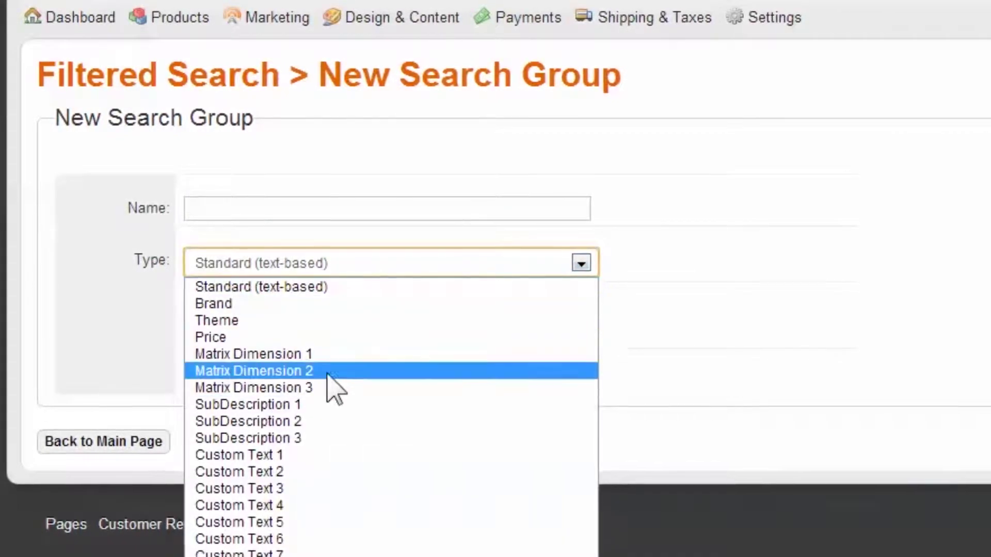
pyautogui.click(249, 337)
pyautogui.click(386, 207)
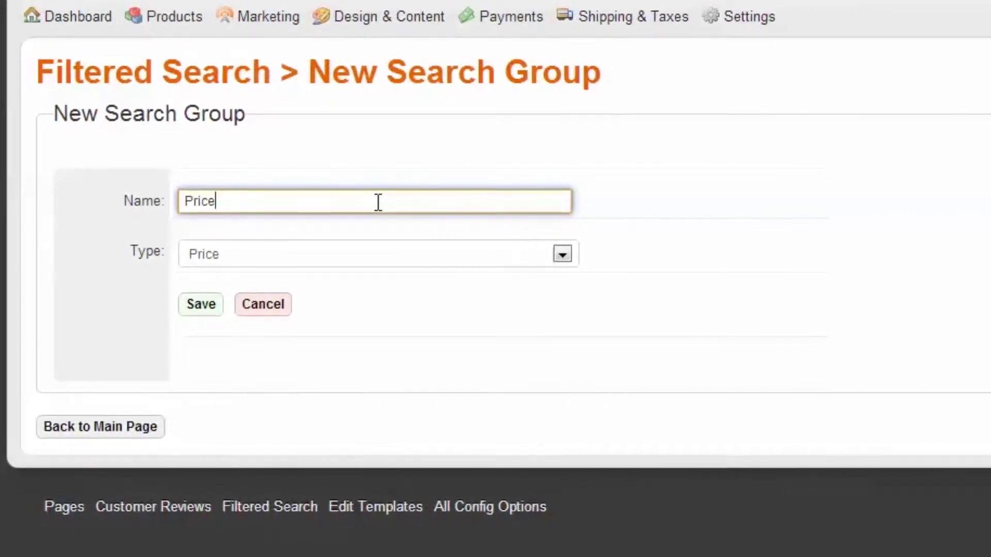
pyautogui.click(200, 303)
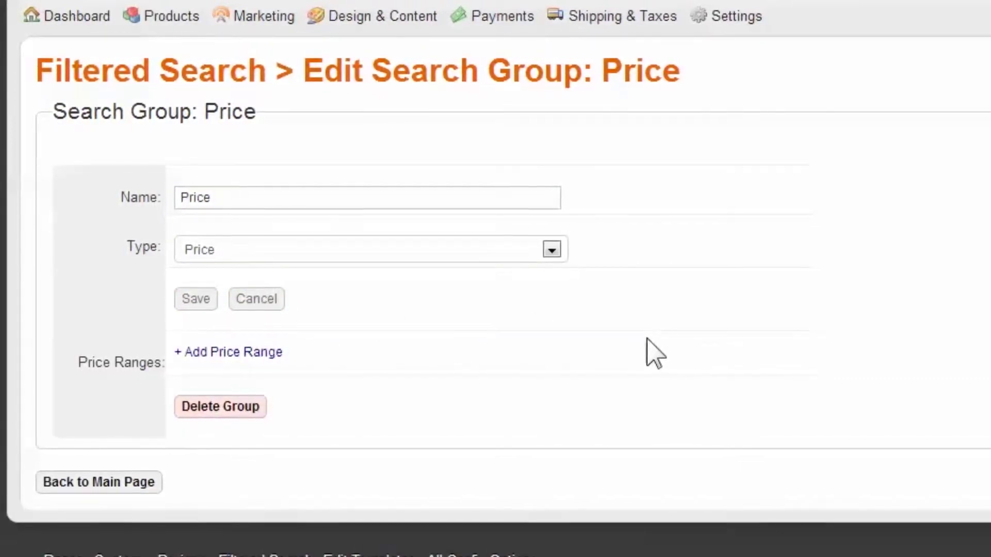
# Add an Under $20 price range to the Price group.
pyautogui.click(258, 350)
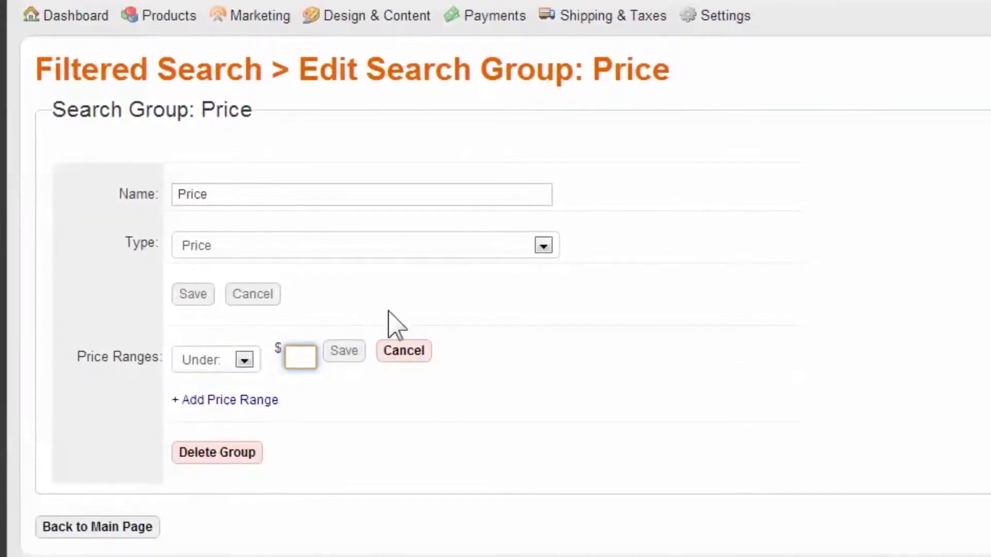
pyautogui.click(242, 357)
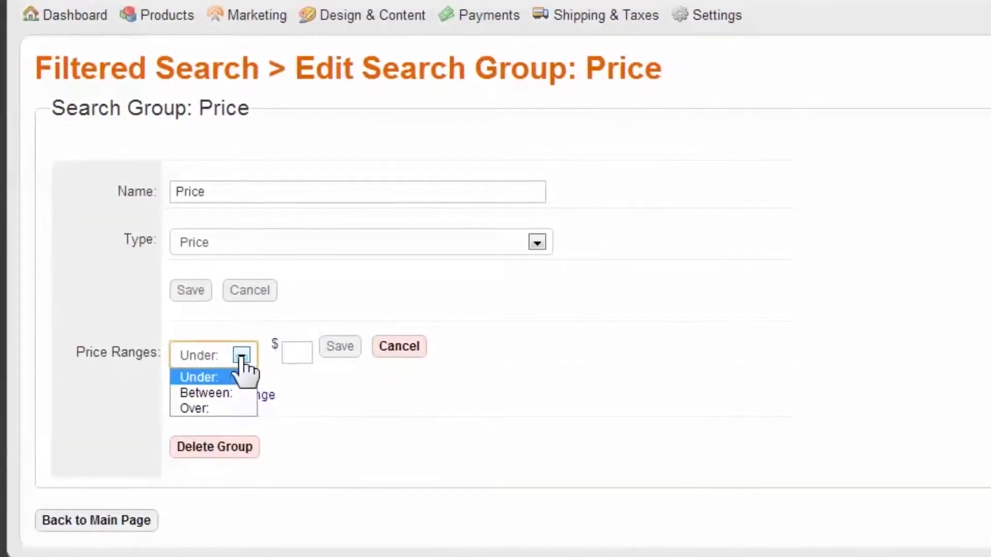
pyautogui.click(212, 371)
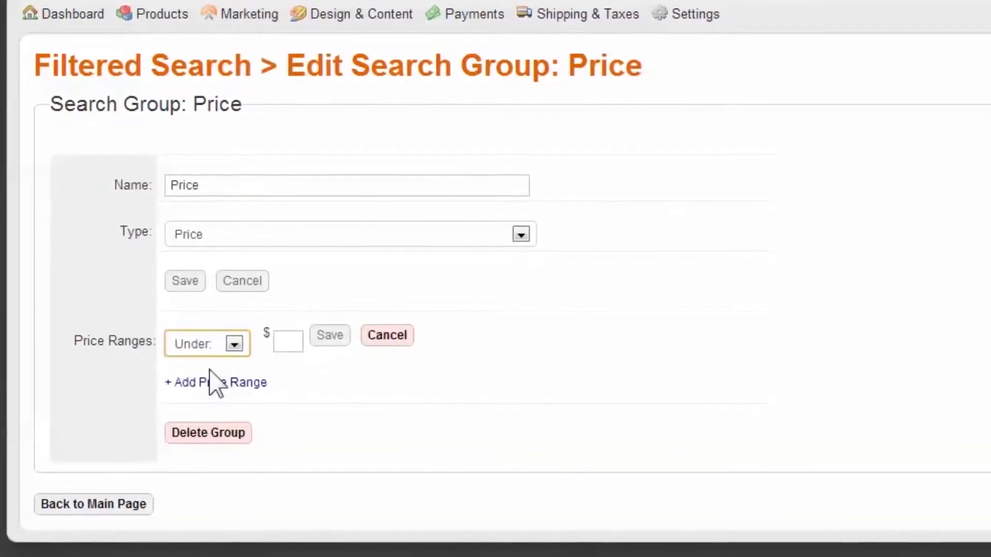
pyautogui.click(289, 342)
pyautogui.write('20')
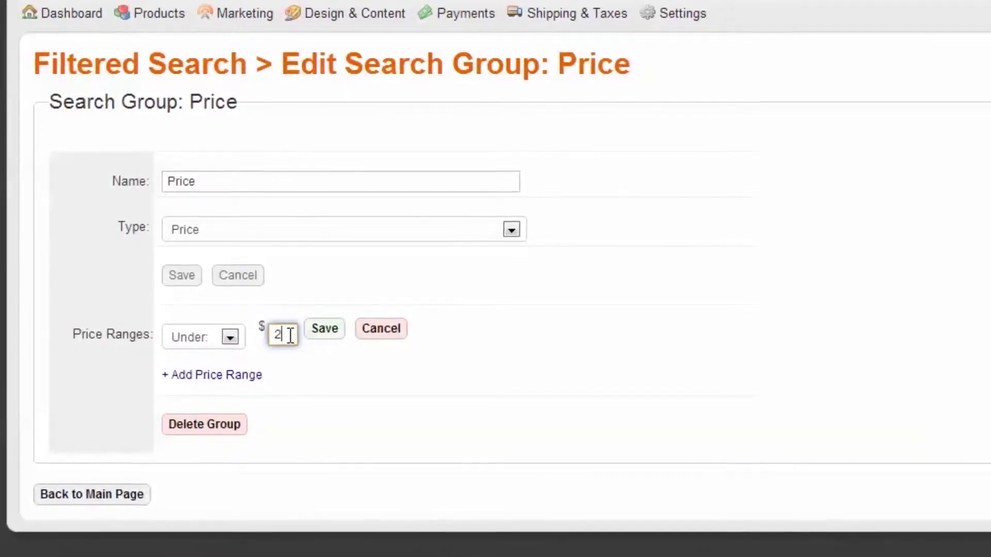
pyautogui.click(319, 324)
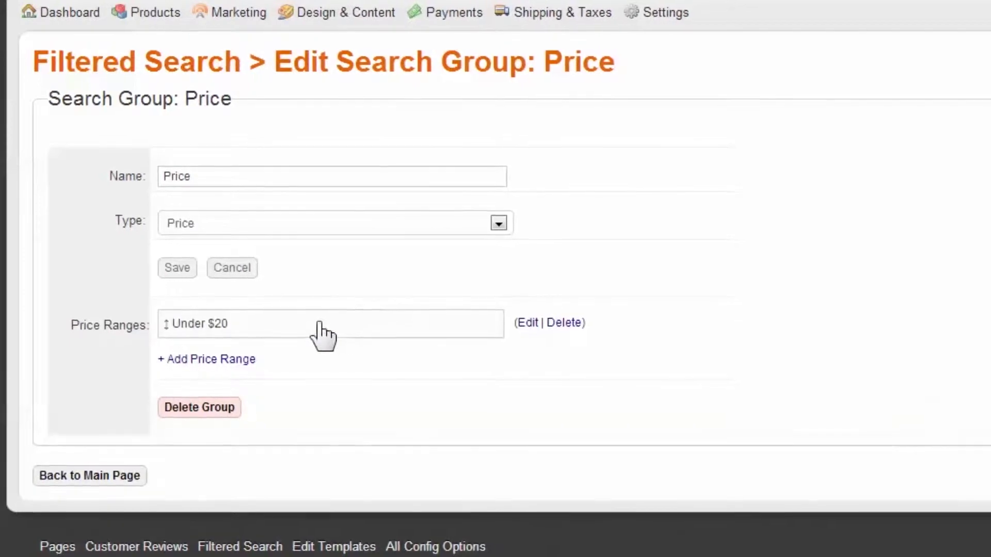
# Add the Between $20–$40 and $40–$60 ranges and the Over $60 range.
pyautogui.click(223, 354)
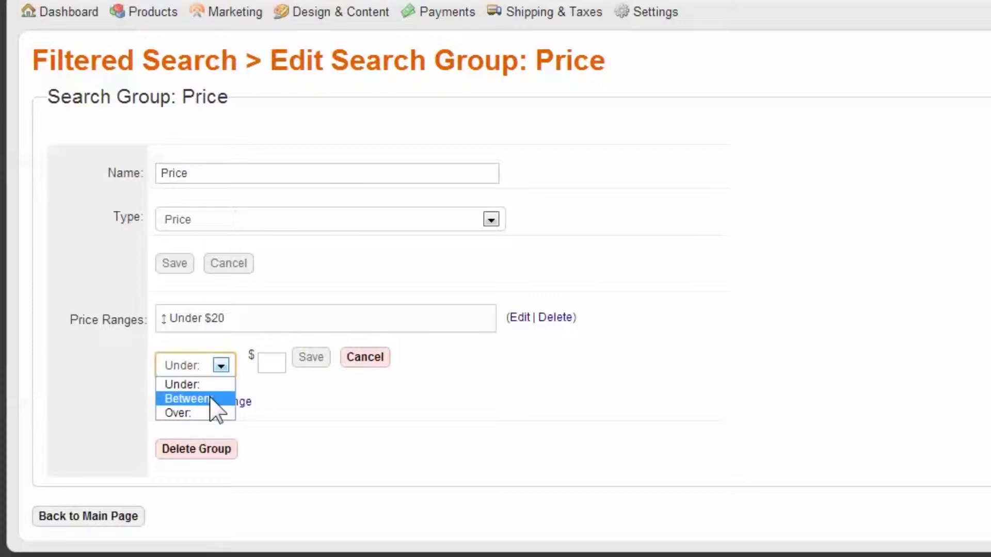
pyautogui.click(210, 400)
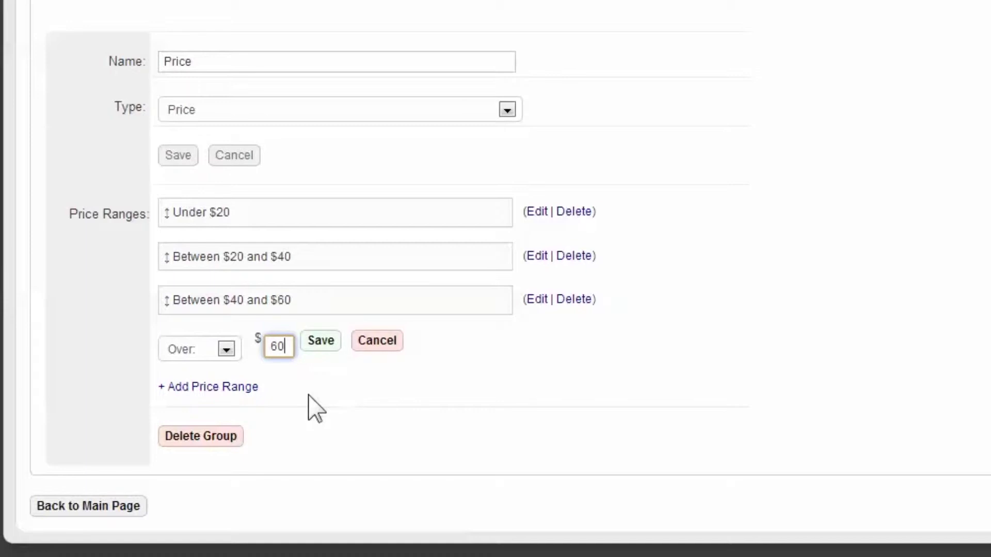
pyautogui.click(322, 345)
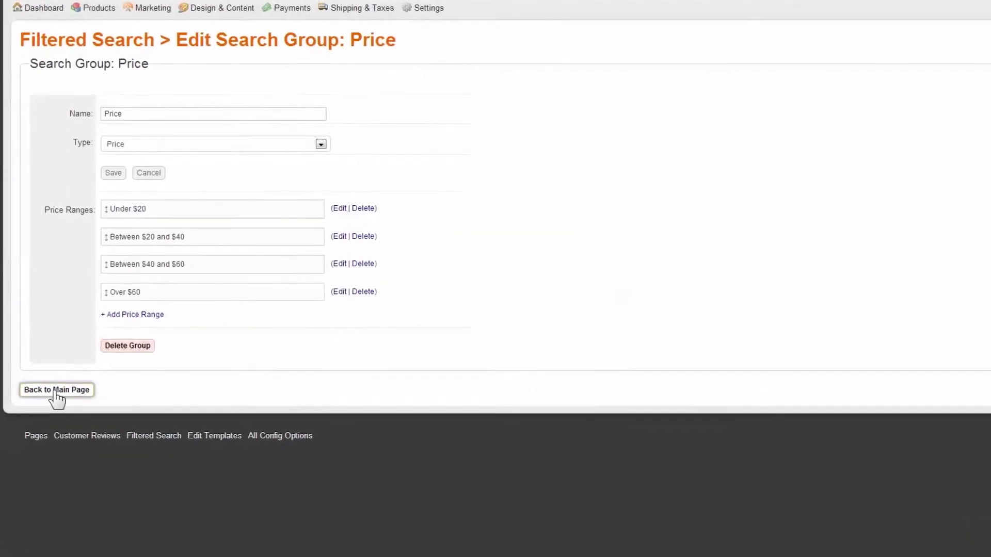
# Assign the Price group to the Automobiles department and save.
pyautogui.click(55, 393)
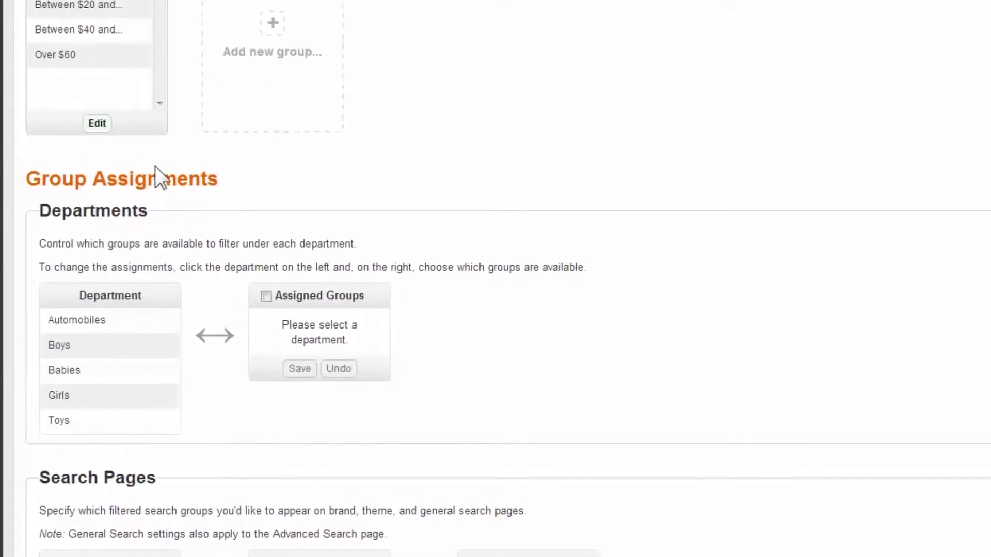
pyautogui.click(279, 284)
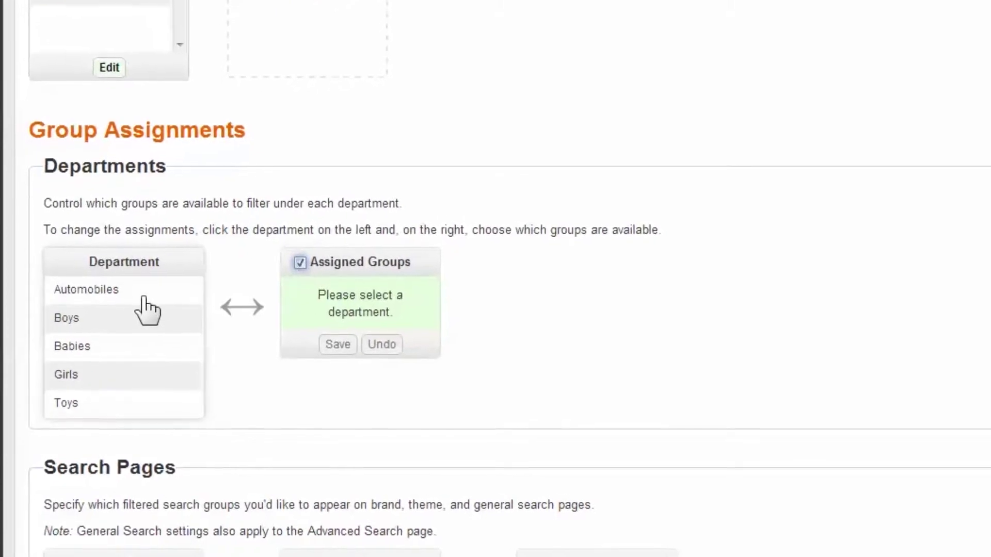
pyautogui.click(144, 296)
pyautogui.click(308, 279)
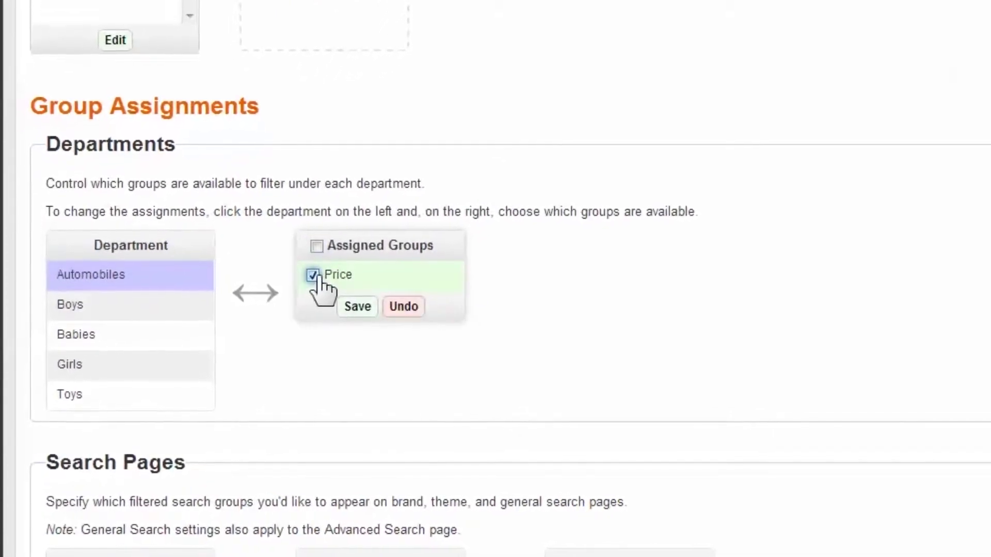
pyautogui.click(351, 309)
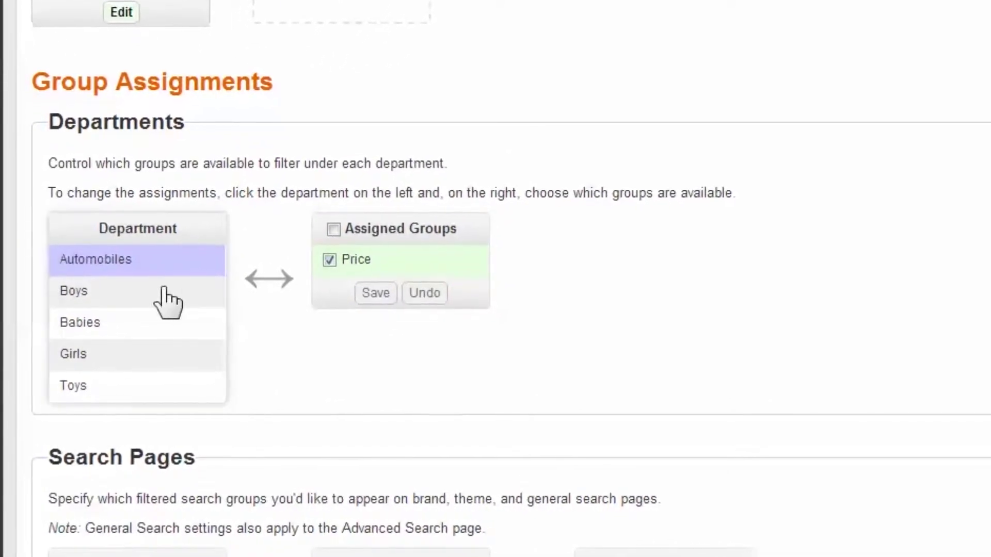
# Make Price available under Boys and save it as a Brand Pages filter.
pyautogui.click(155, 295)
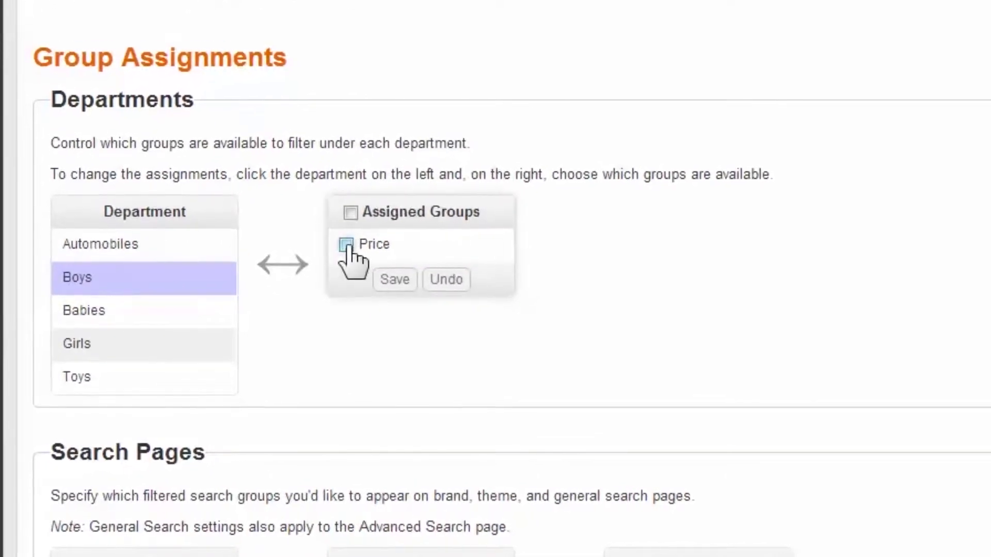
pyautogui.click(342, 248)
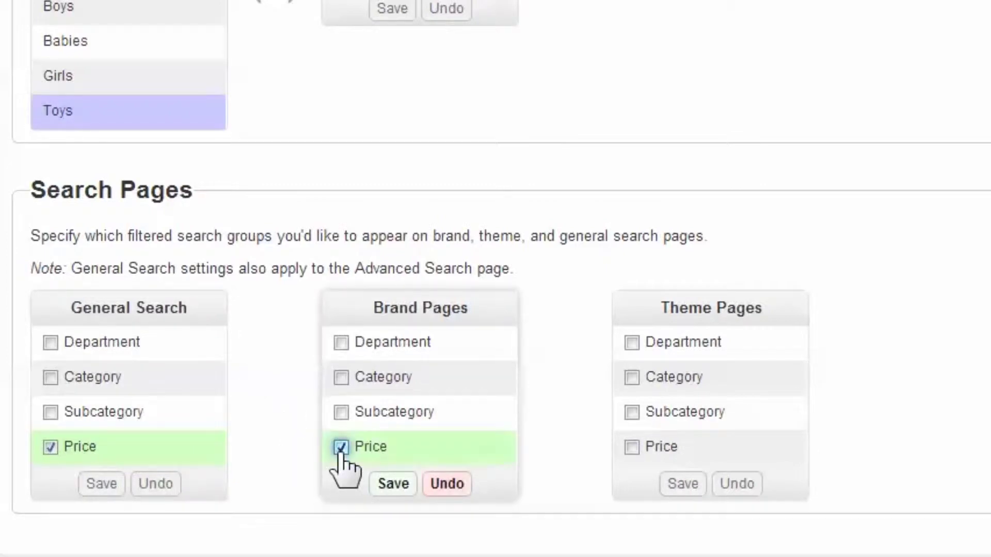
pyautogui.click(392, 484)
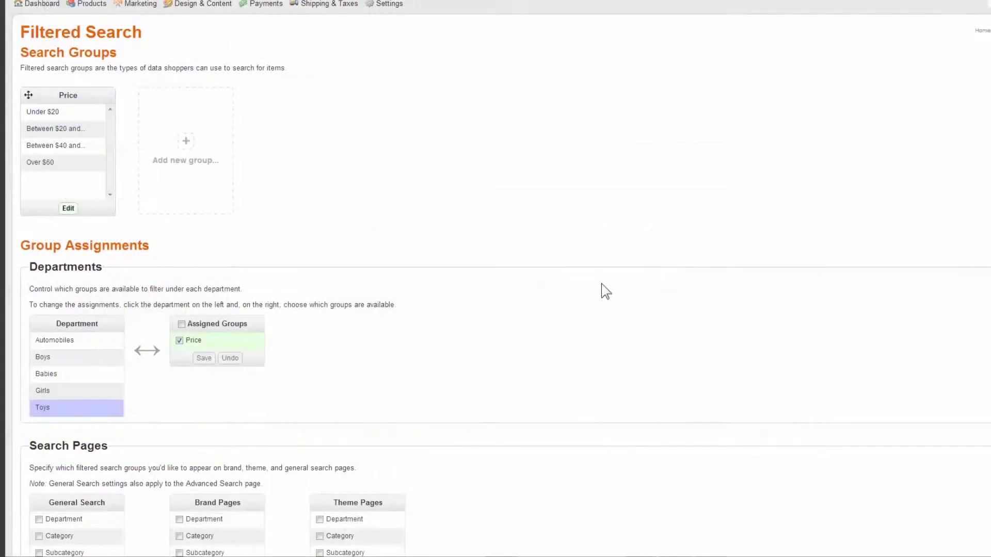
# Create and save an 'Age Range' group of type SubDescription 1.
pyautogui.click(184, 139)
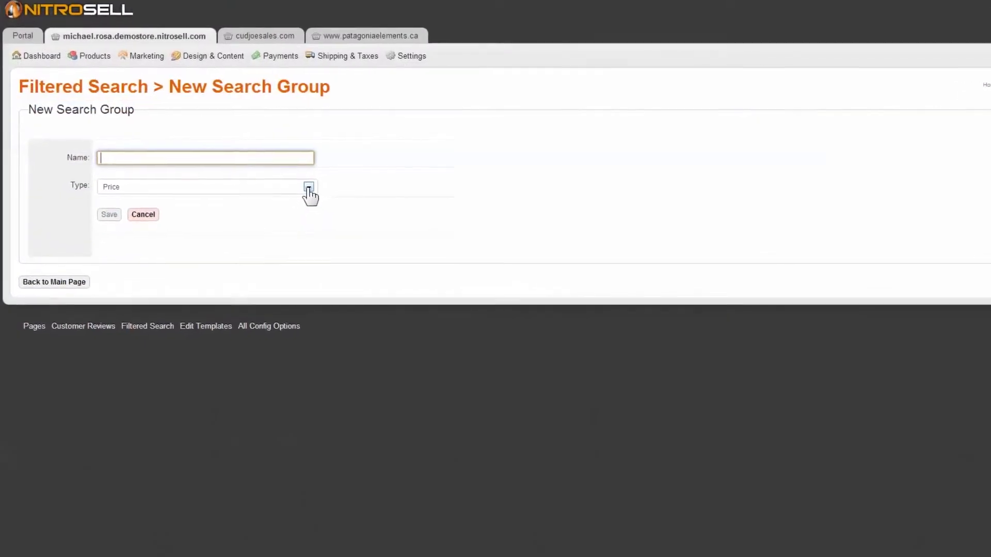
pyautogui.click(299, 187)
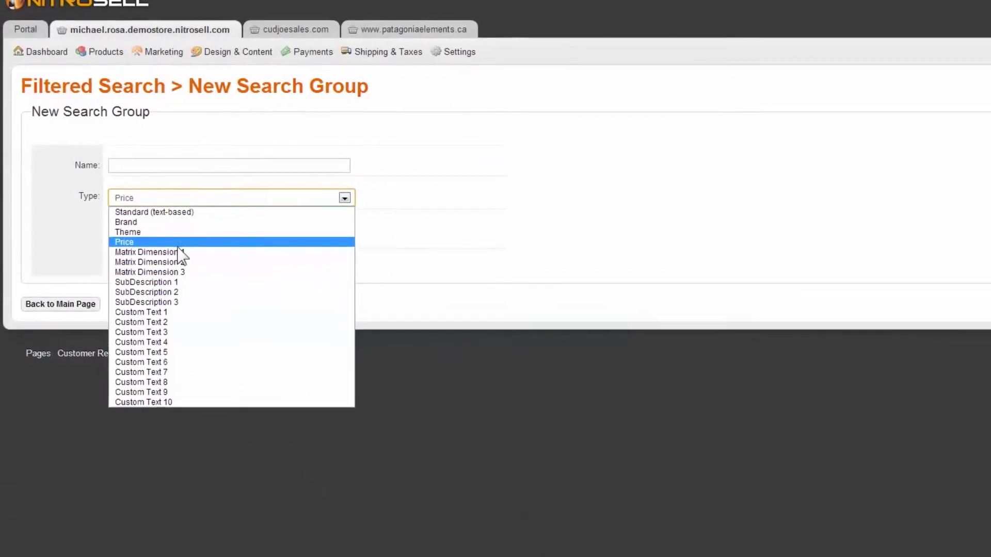
pyautogui.click(175, 287)
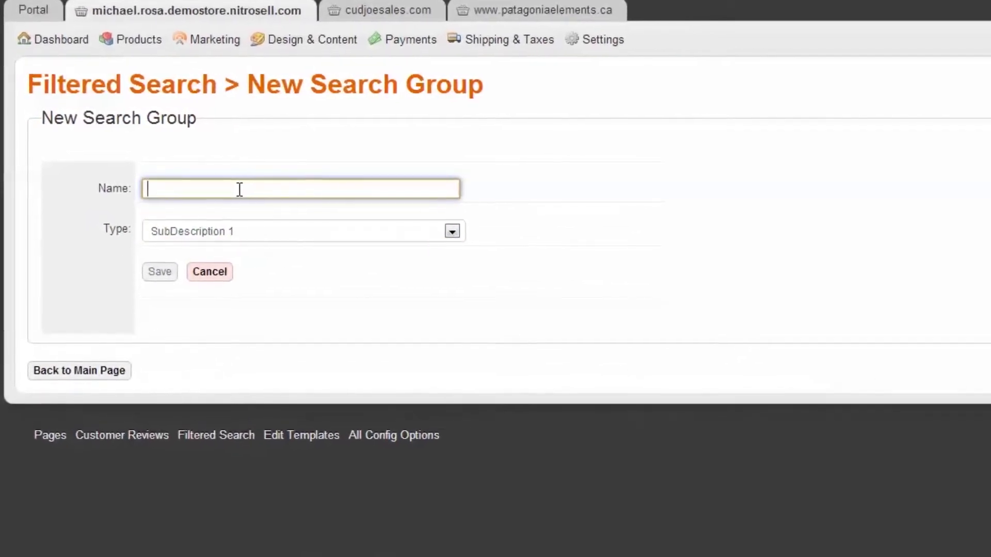
pyautogui.write('Age ')
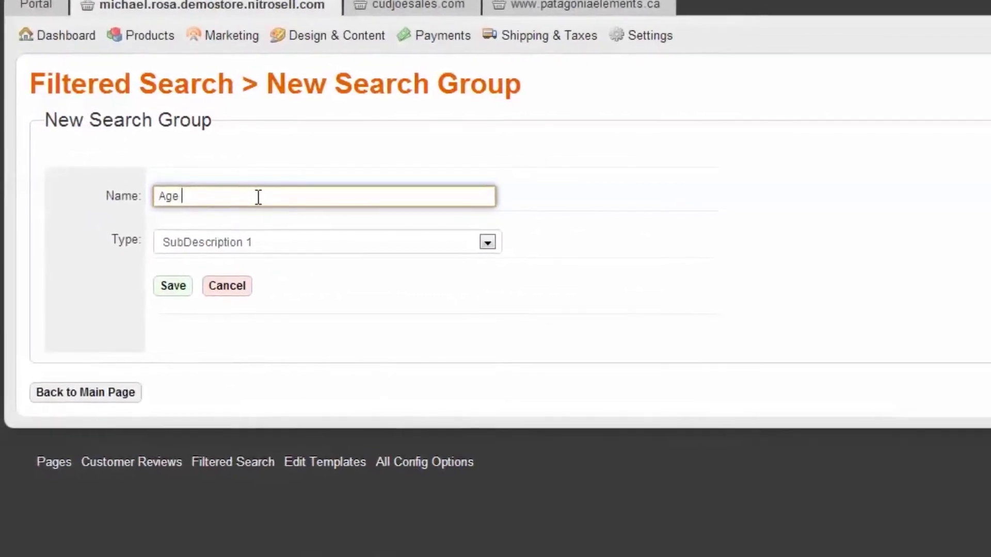
pyautogui.write('Range')
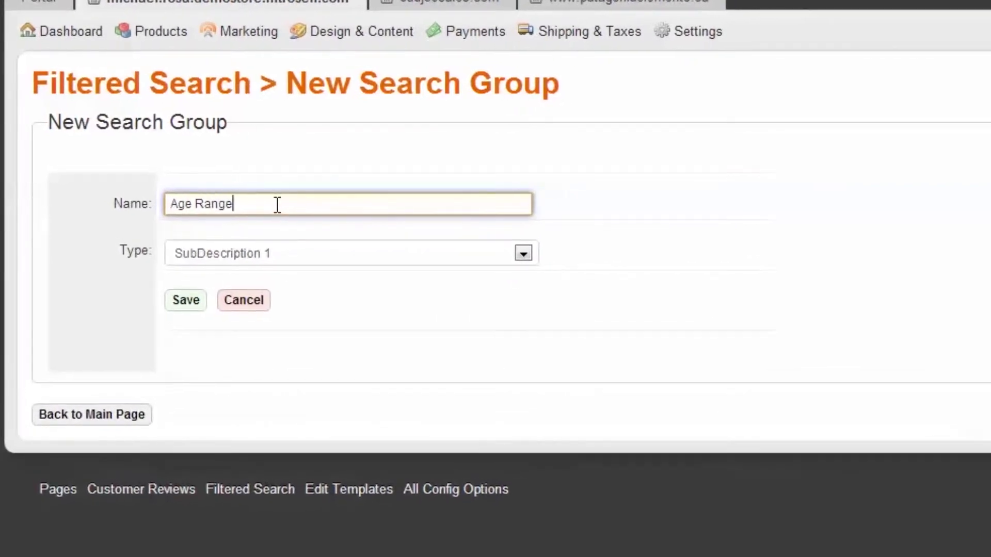
pyautogui.click(191, 315)
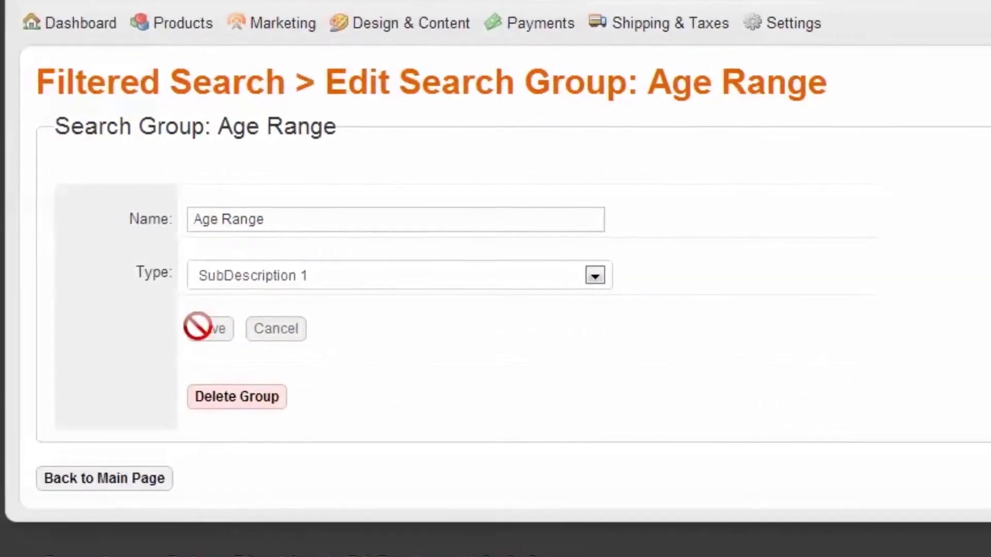
pyautogui.click(116, 482)
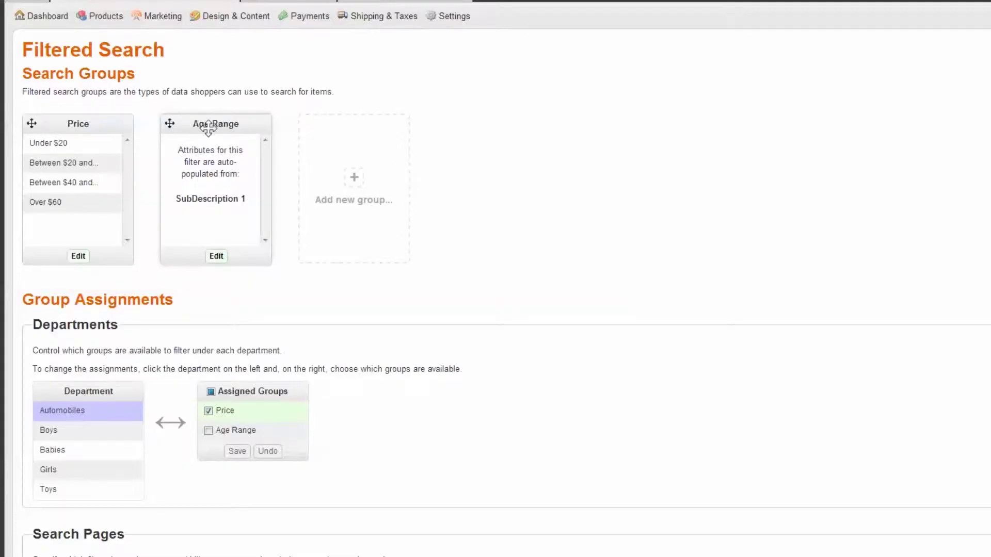
# Select the Boys department, then move to the Babies department's filter assignments.
pyautogui.click(105, 433)
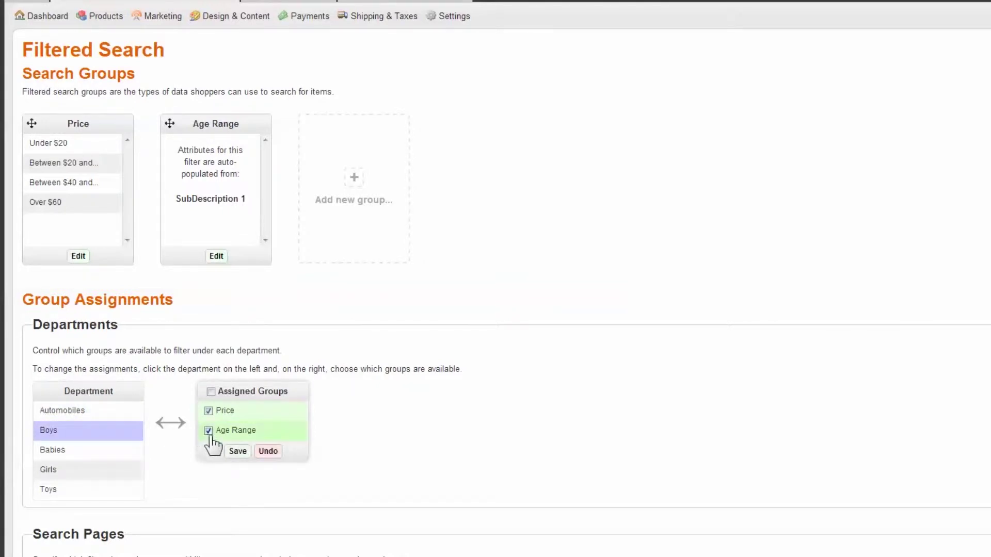
pyautogui.click(124, 454)
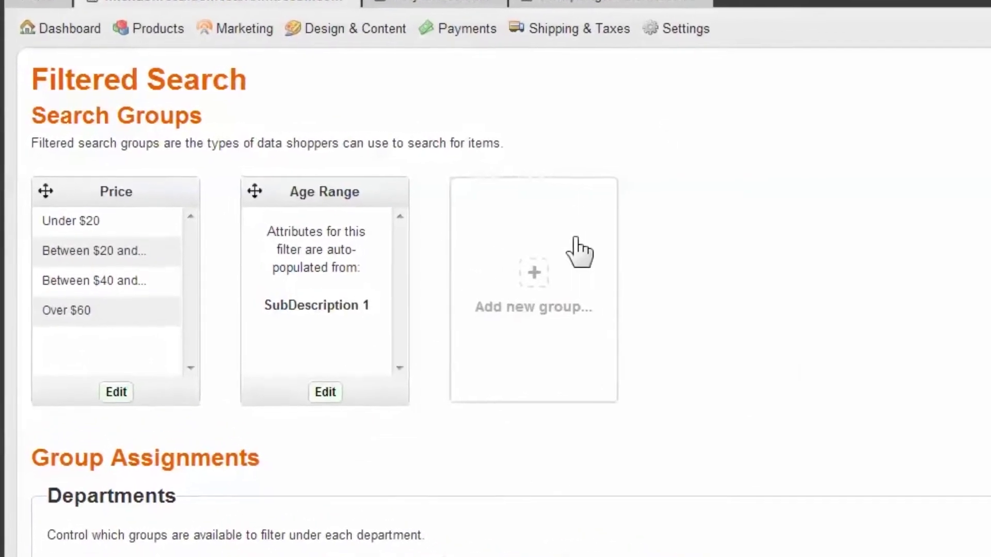
# Save an 'Automobile Features' group of Standard (text-based) type and start a blank attribute.
pyautogui.click(514, 281)
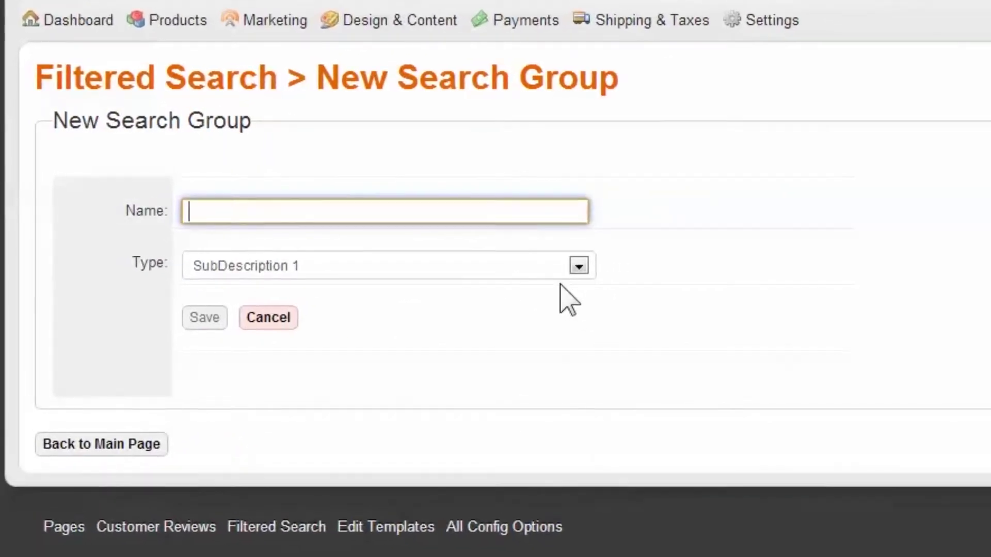
pyautogui.click(570, 264)
pyautogui.click(531, 288)
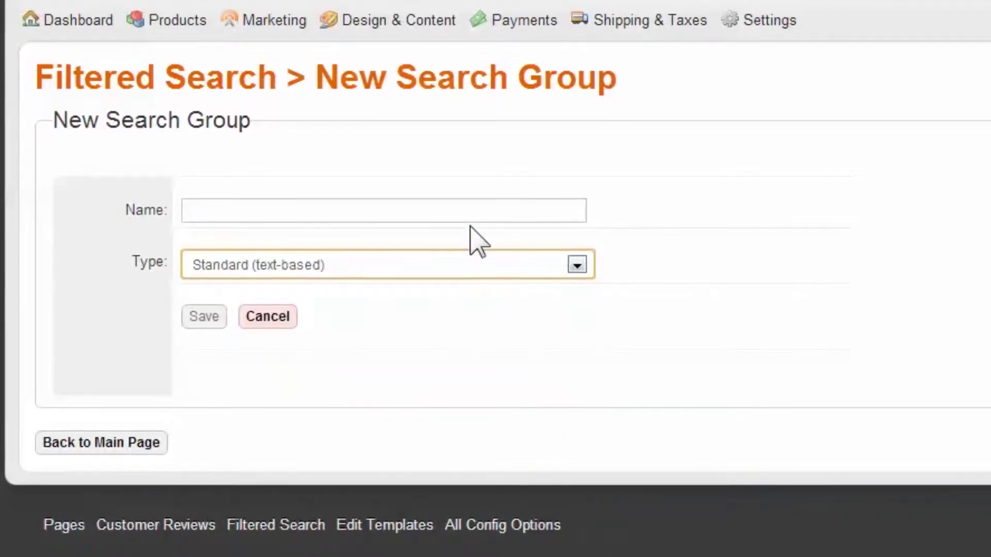
pyautogui.click(476, 209)
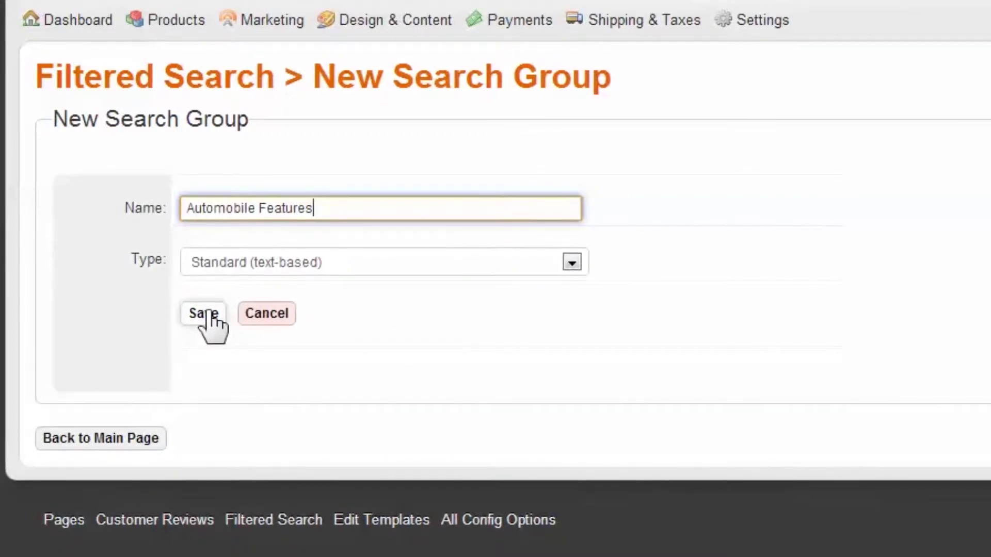
pyautogui.click(208, 312)
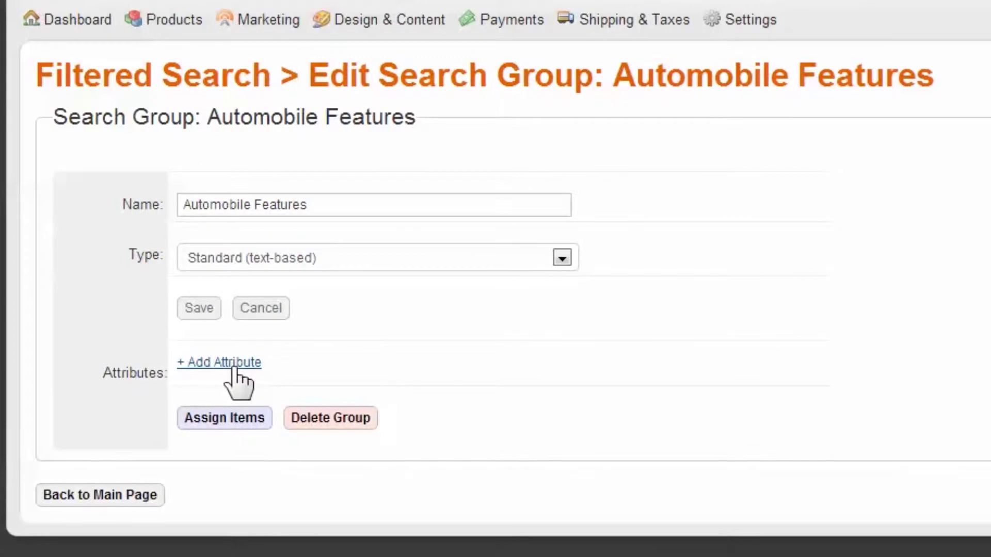
pyautogui.click(233, 367)
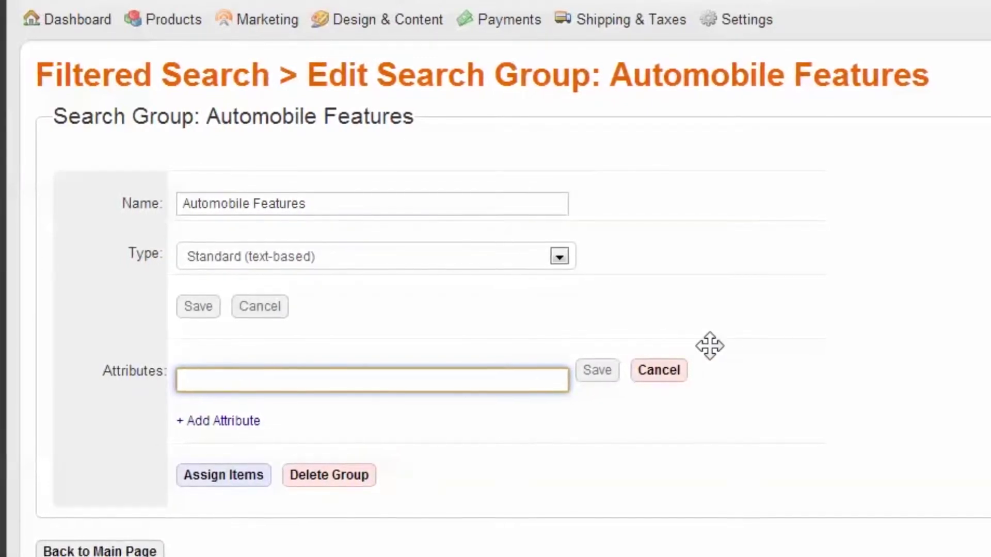
# Save attributes Air Conditioning through Premium Stereo, then open Assign Items for Automobile Features.
pyautogui.write('Air')
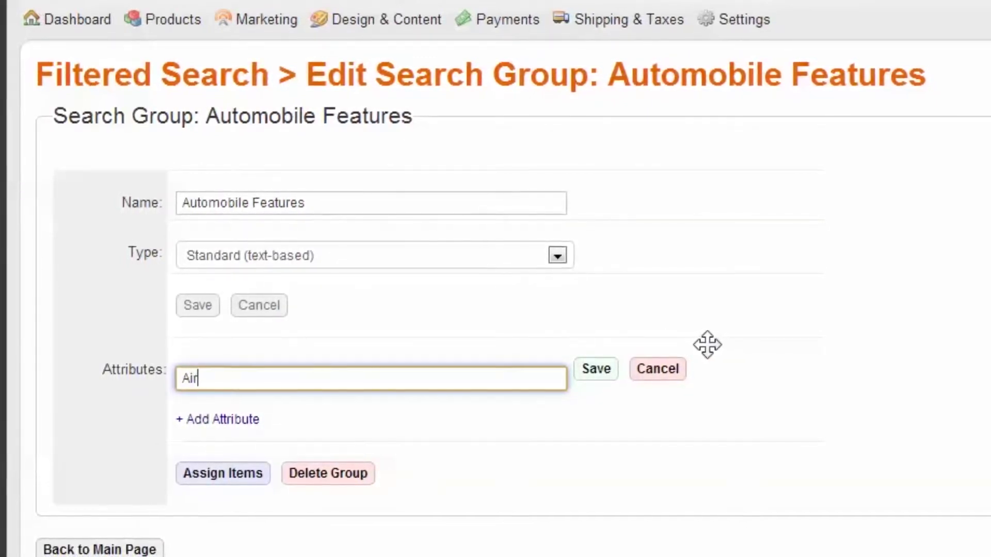
pyautogui.write(' Con')
pyautogui.write('dition')
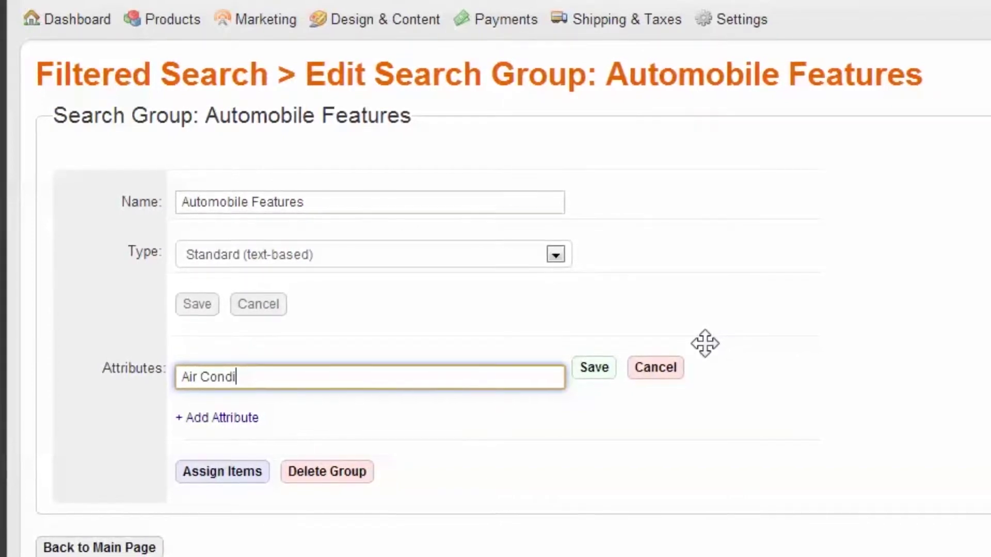
pyautogui.write('ing')
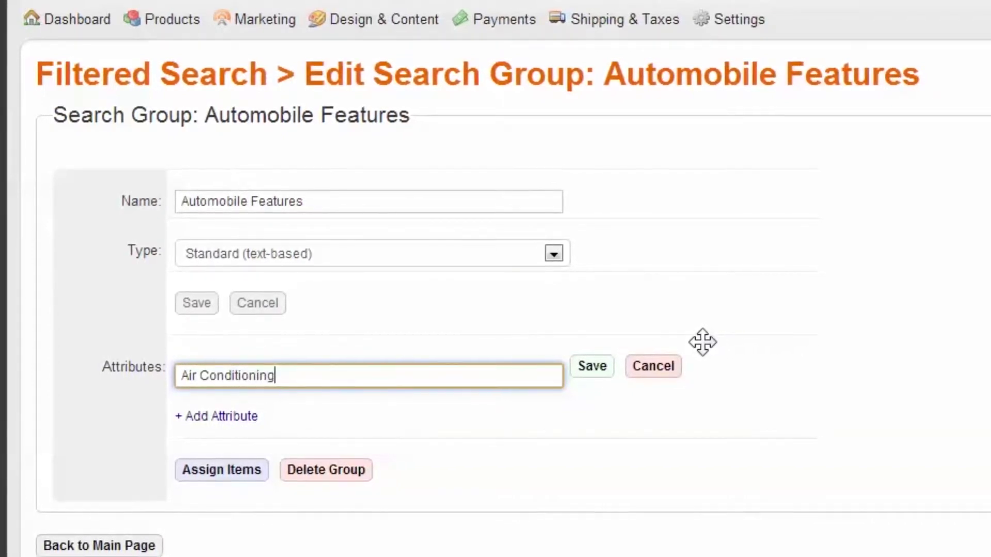
pyautogui.click(591, 367)
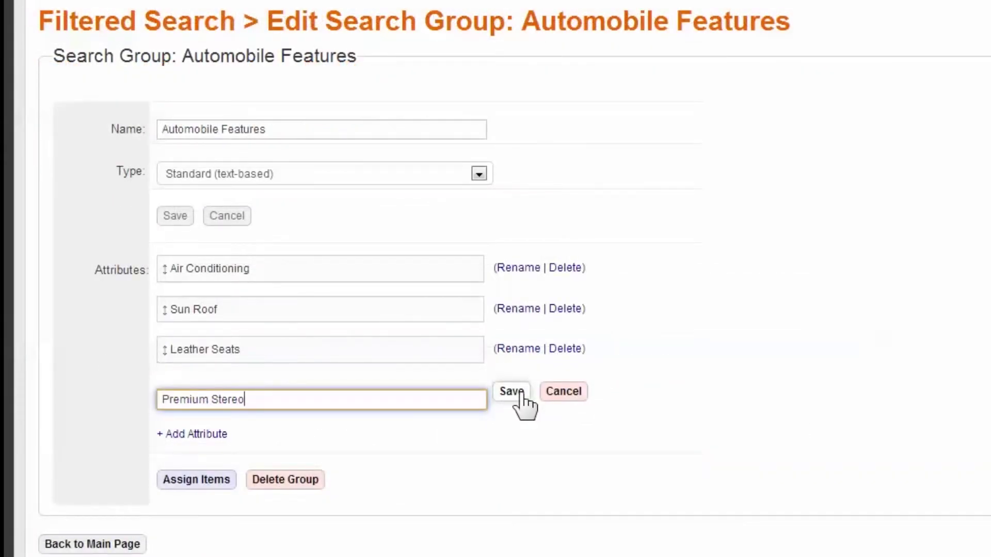
pyautogui.click(520, 393)
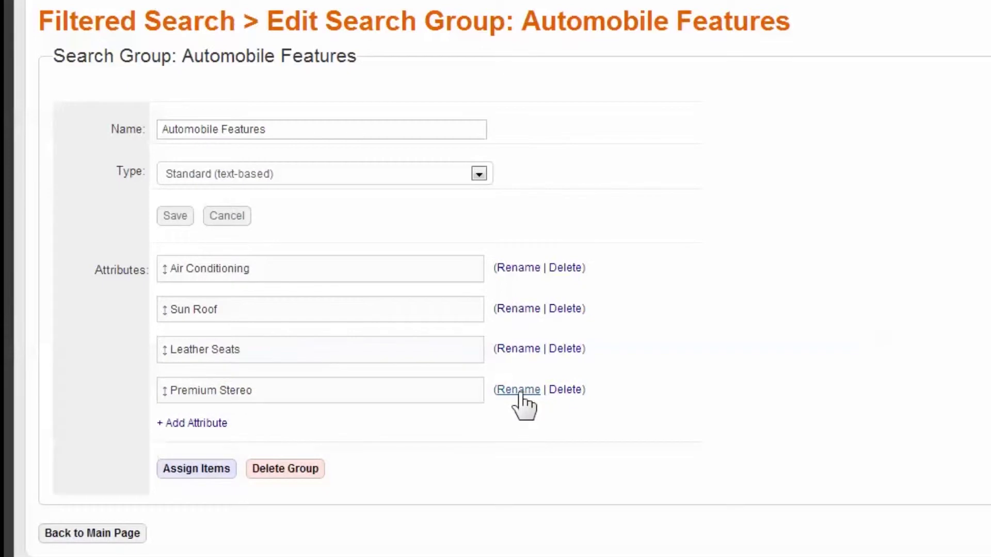
pyautogui.click(216, 469)
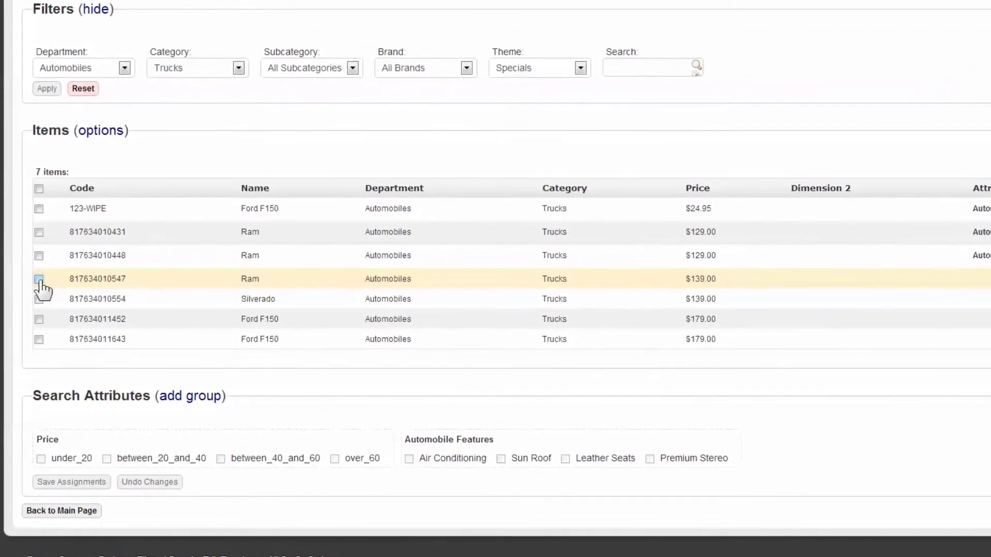
pyautogui.click(37, 286)
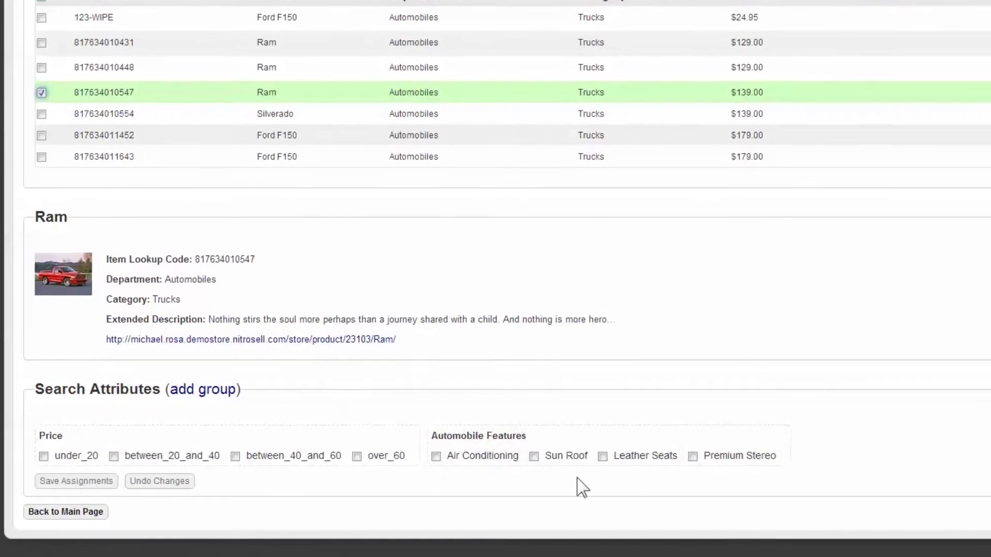
pyautogui.click(550, 455)
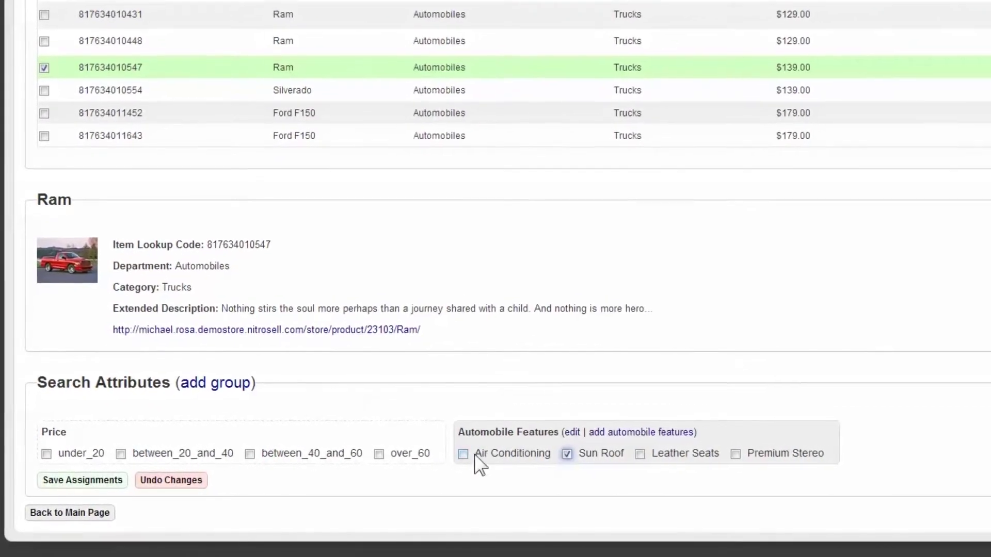
pyautogui.click(449, 455)
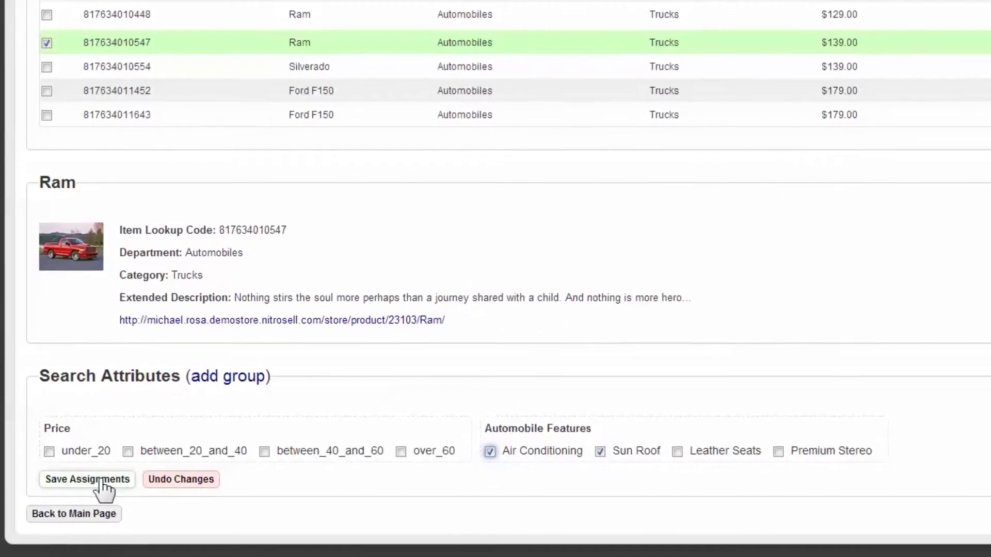
pyautogui.click(89, 480)
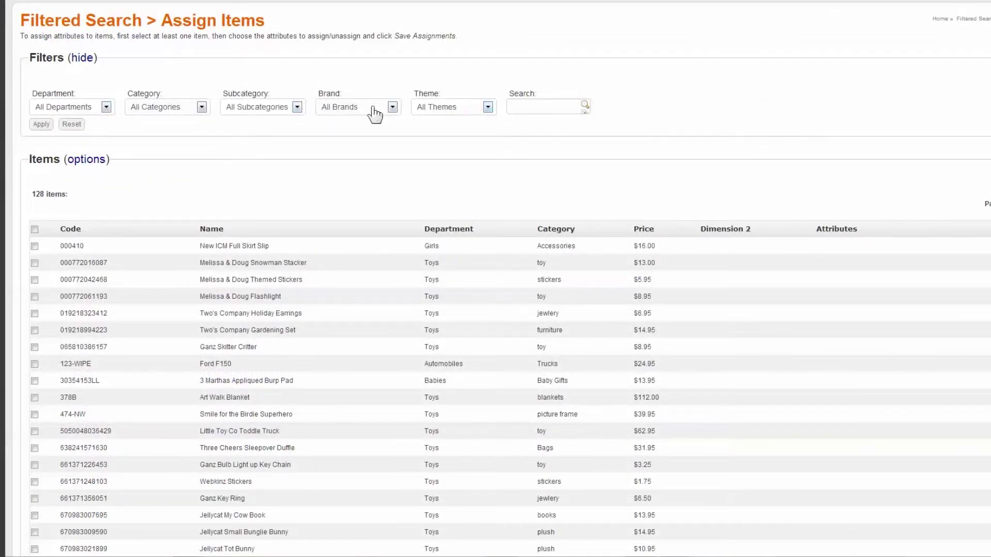
# Filter the item list to the Automobiles department, Trucks category and Specials theme.
pyautogui.click(106, 108)
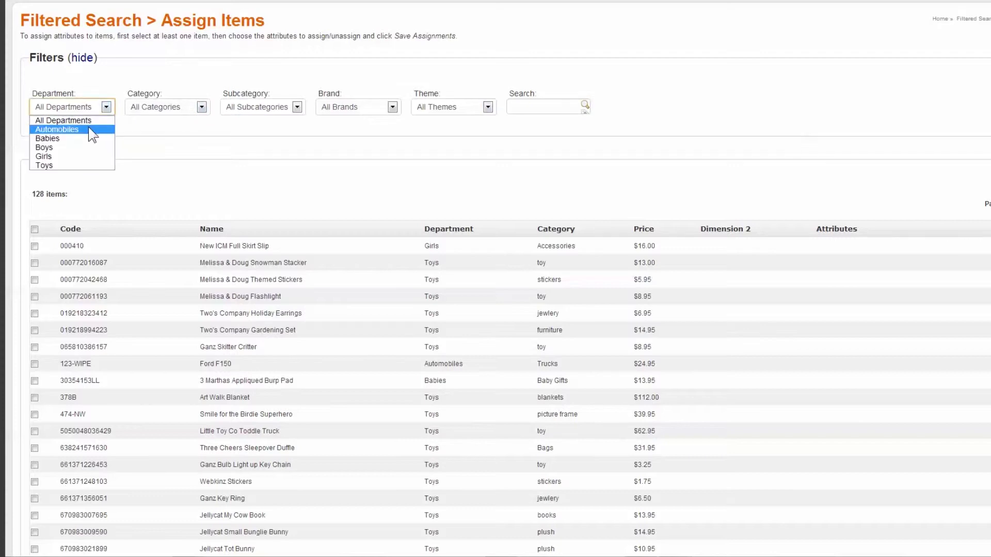
pyautogui.click(88, 129)
pyautogui.click(194, 113)
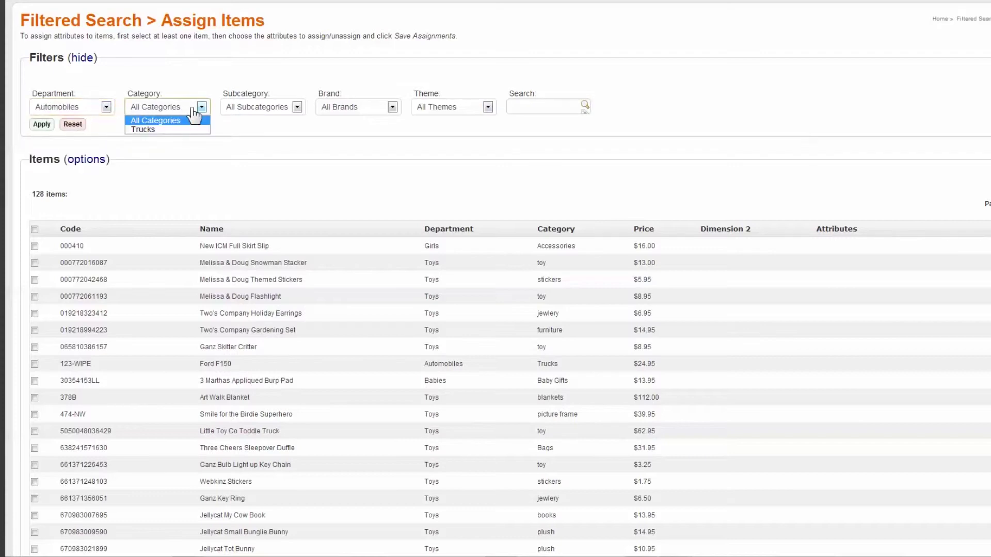
pyautogui.click(186, 130)
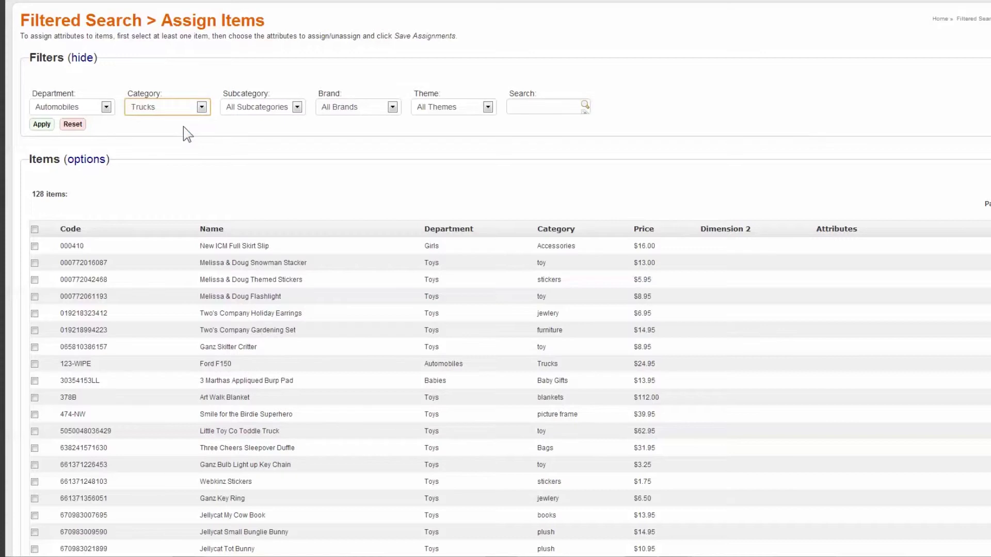
pyautogui.click(479, 114)
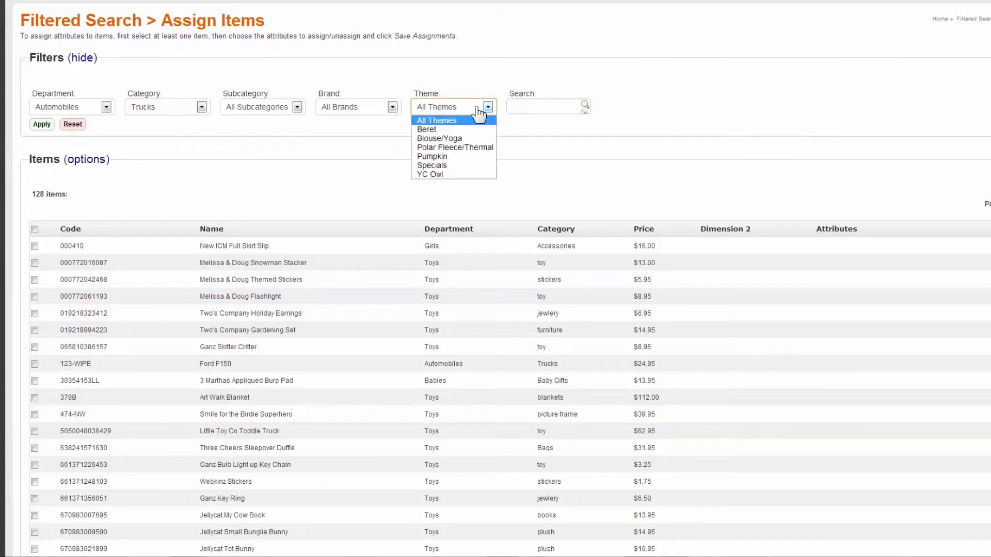
pyautogui.click(451, 166)
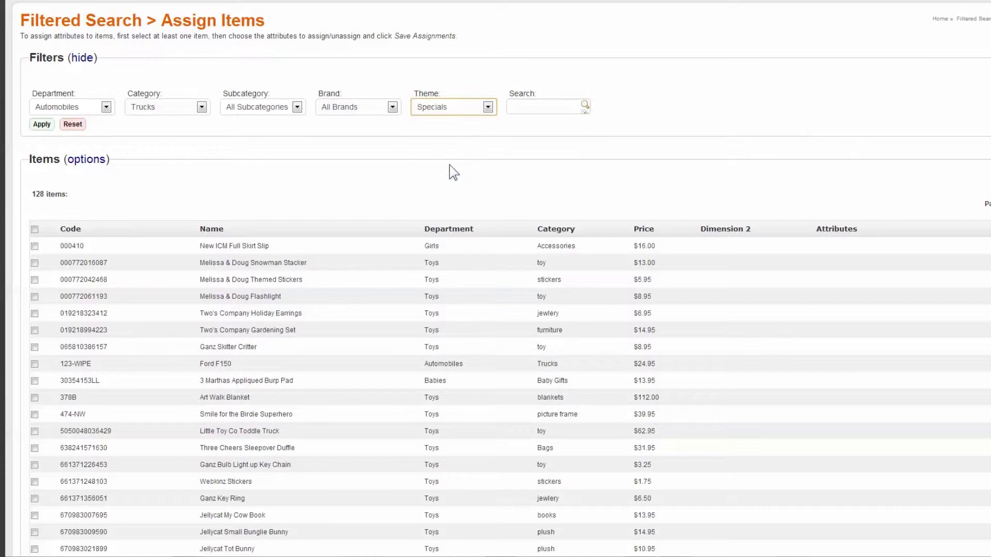
pyautogui.click(43, 125)
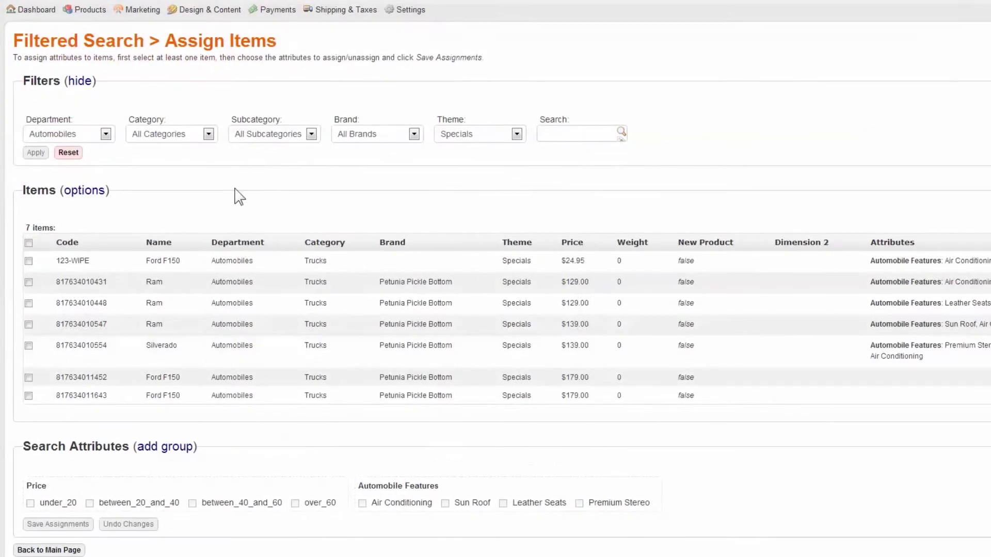
# Set the item list to 10 items per page, then select the Ford F150 (123-WIPE).
pyautogui.click(85, 190)
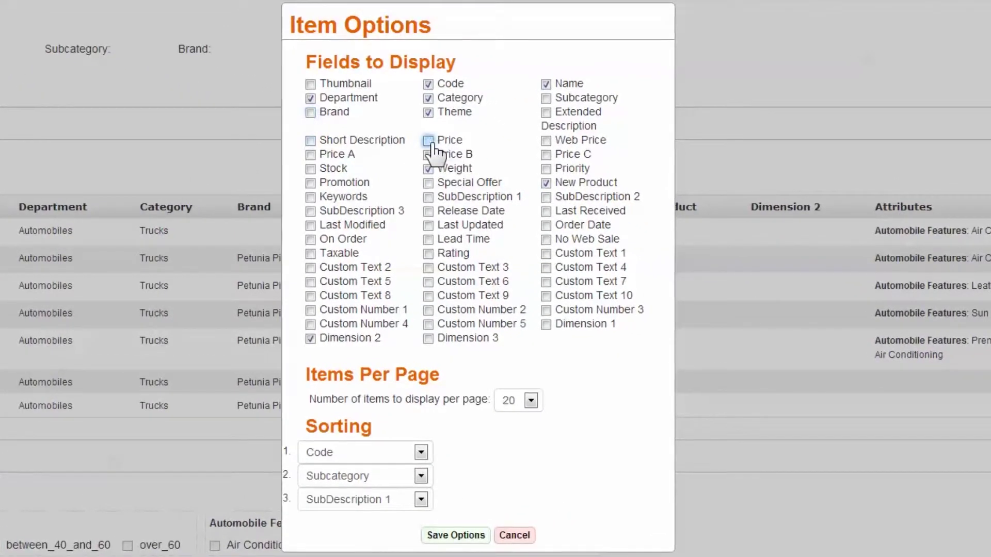
pyautogui.click(522, 408)
pyautogui.click(509, 433)
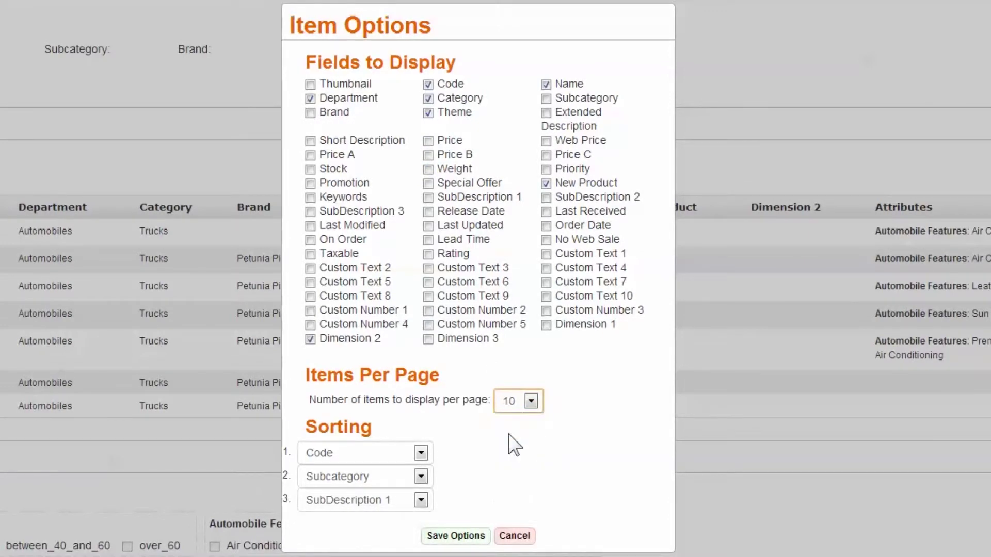
pyautogui.click(456, 536)
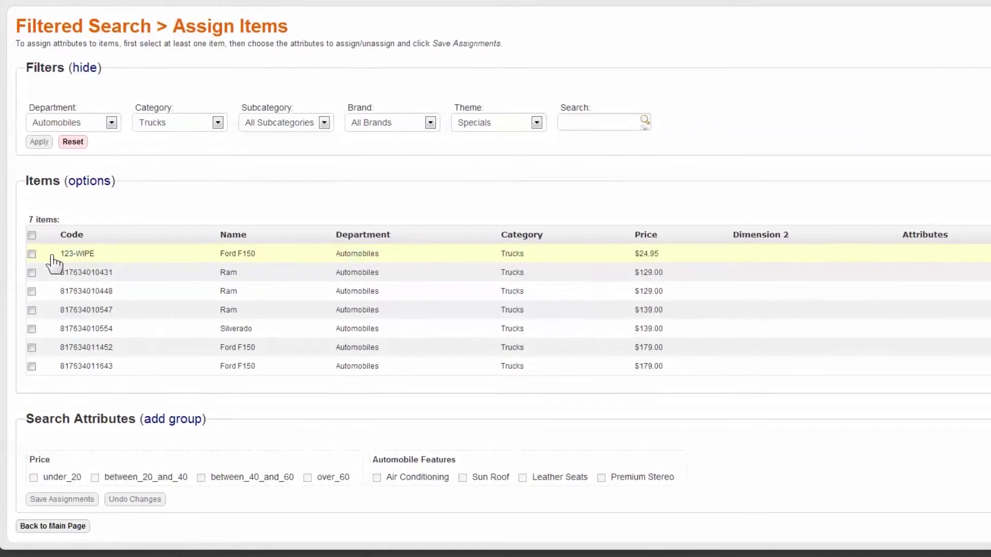
pyautogui.click(53, 259)
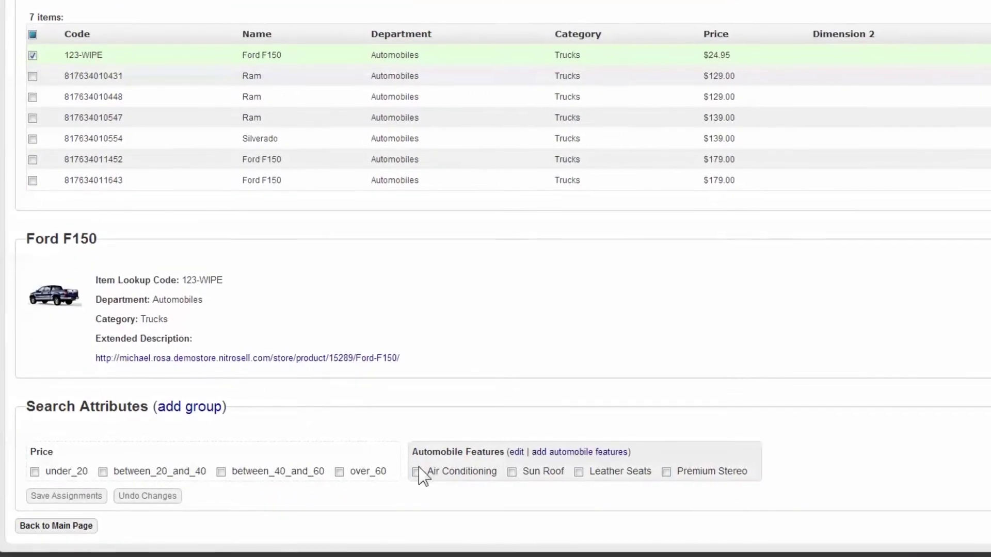
pyautogui.click(413, 473)
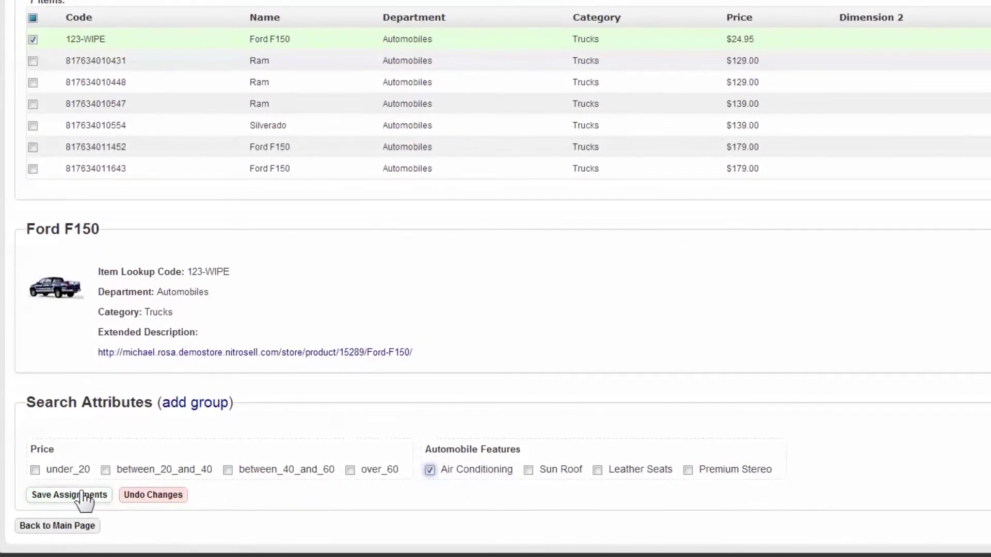
pyautogui.click(79, 496)
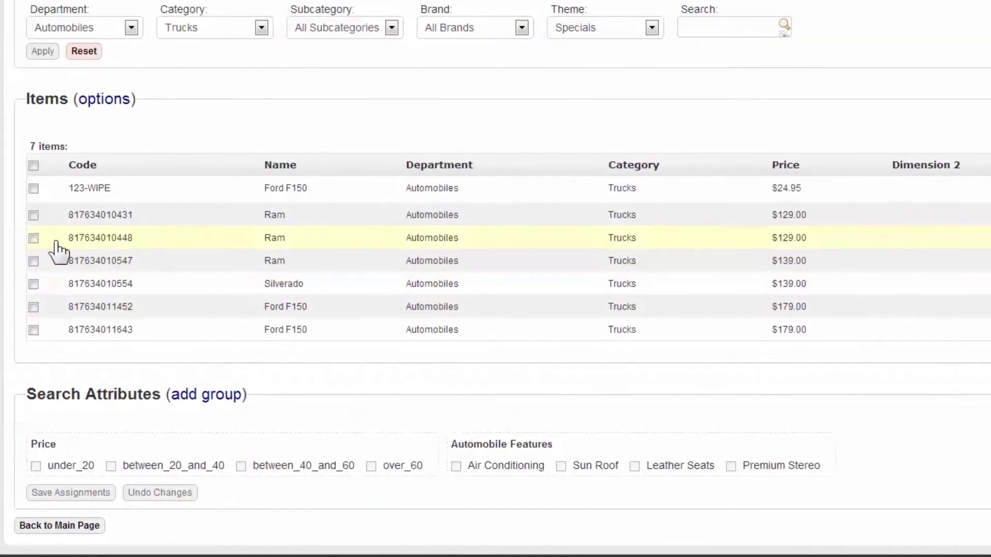
pyautogui.click(34, 216)
pyautogui.scroll(-4, 510, 505)
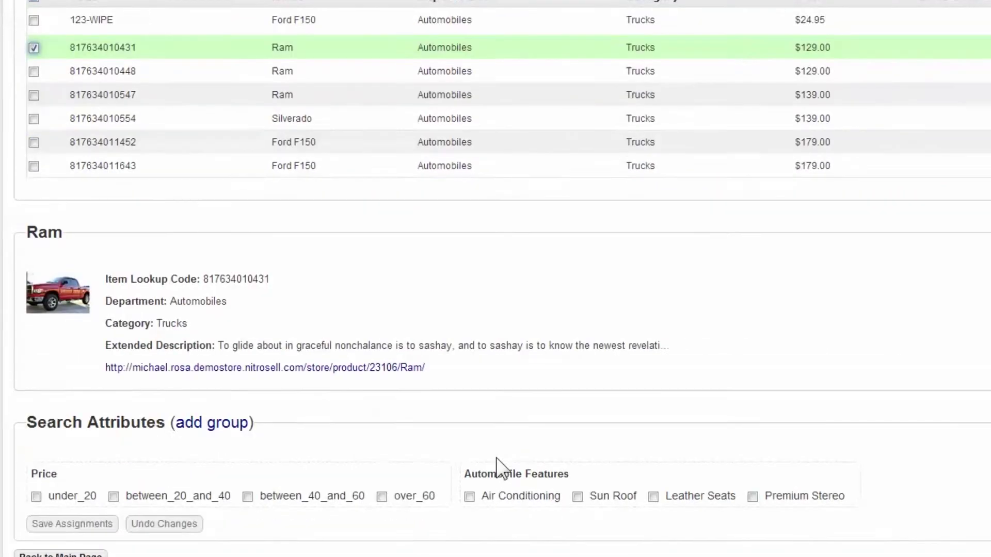
pyautogui.click(480, 463)
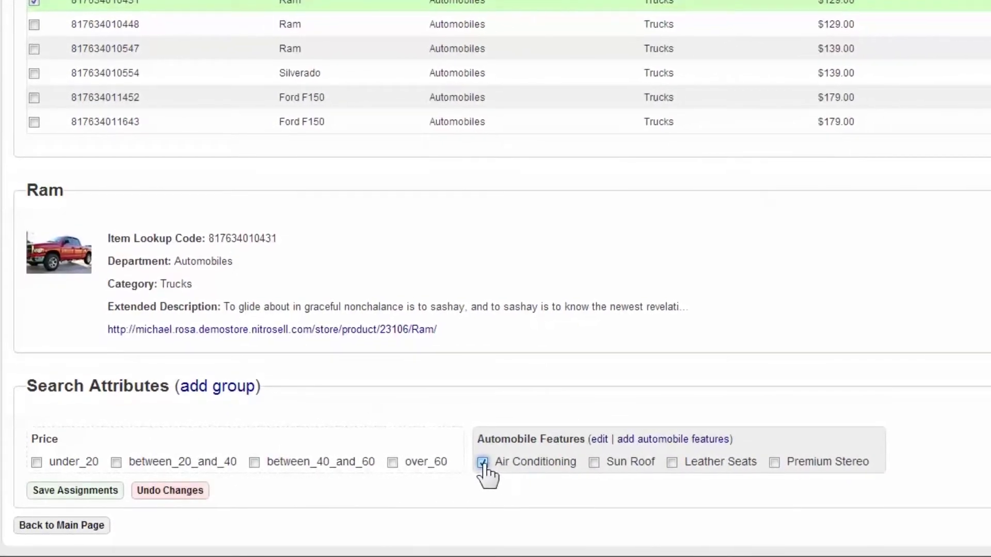
pyautogui.click(687, 463)
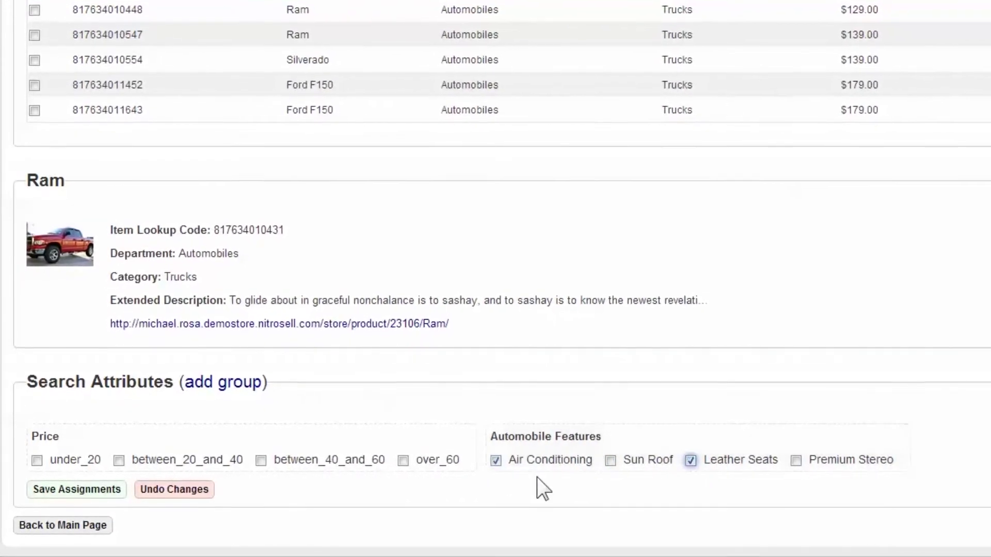
pyautogui.click(102, 491)
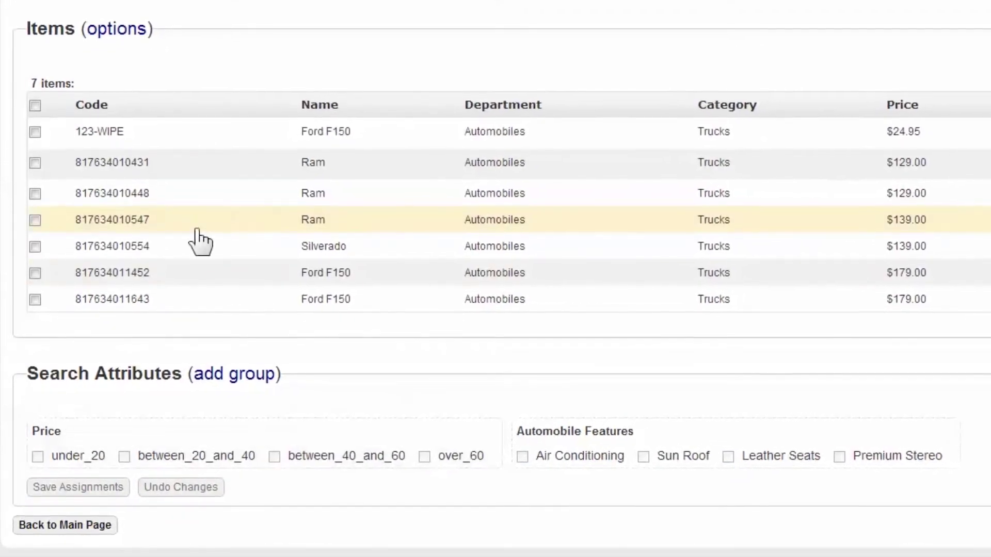
pyautogui.click(35, 188)
pyautogui.scroll(-3, 404, 397)
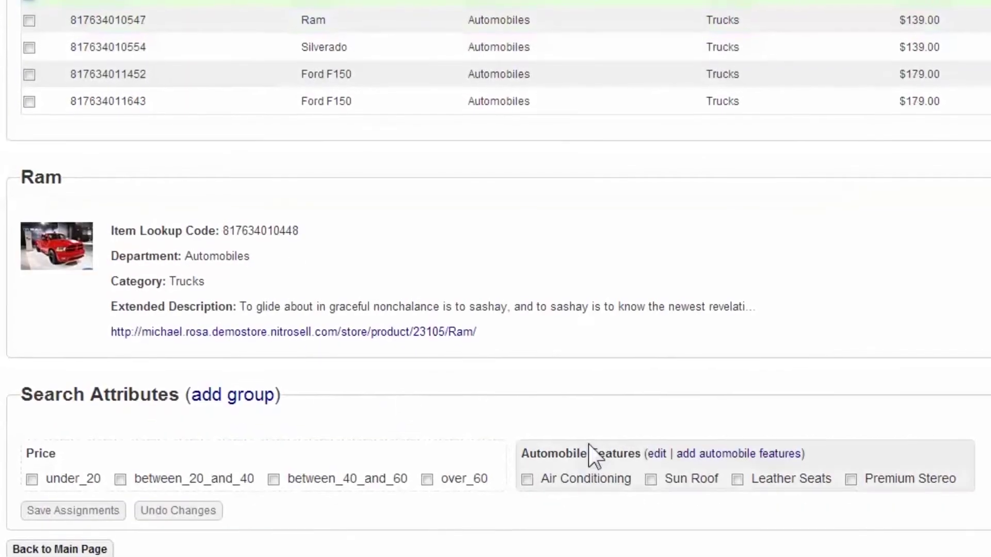
pyautogui.click(734, 494)
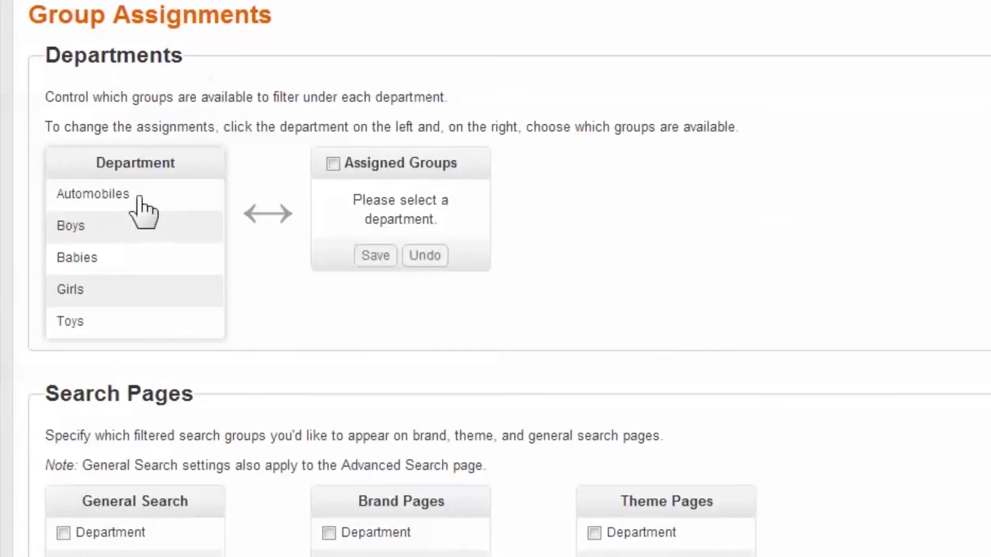
# Assign the Automobile Features filter group to the Automobiles department.
pyautogui.click(139, 198)
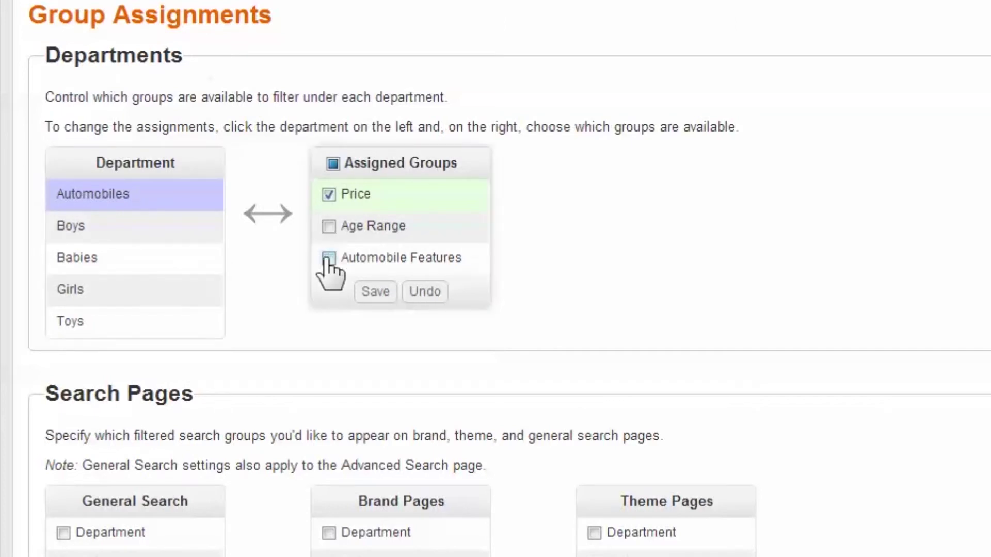
pyautogui.click(328, 258)
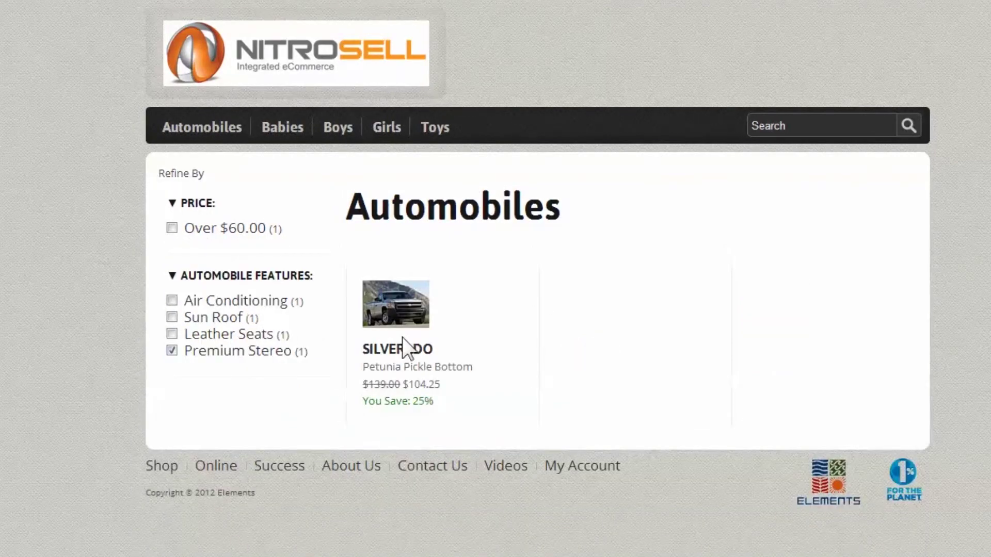
# Go to the storefront's Toys department and browse its product list.
pyautogui.click(438, 127)
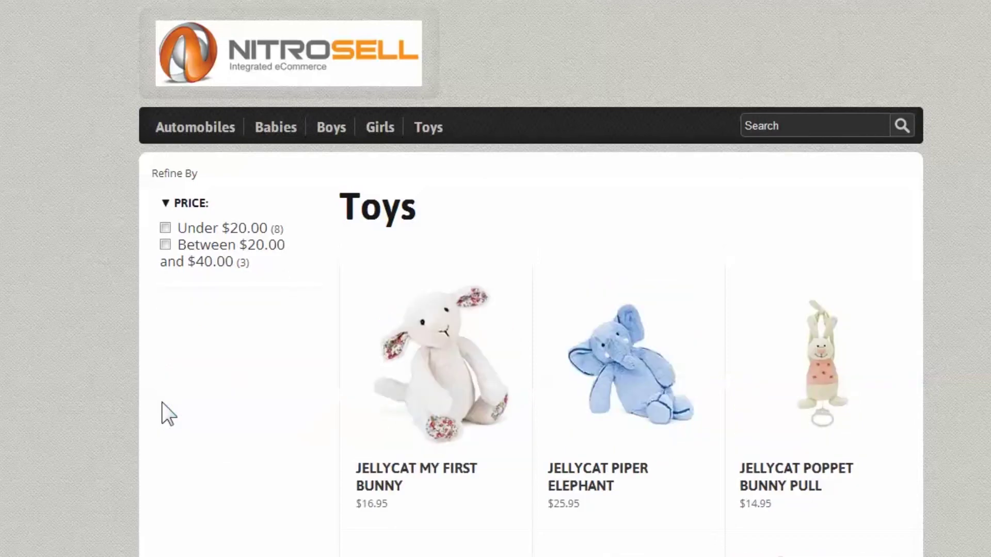
pyautogui.scroll(-5, 571, 409)
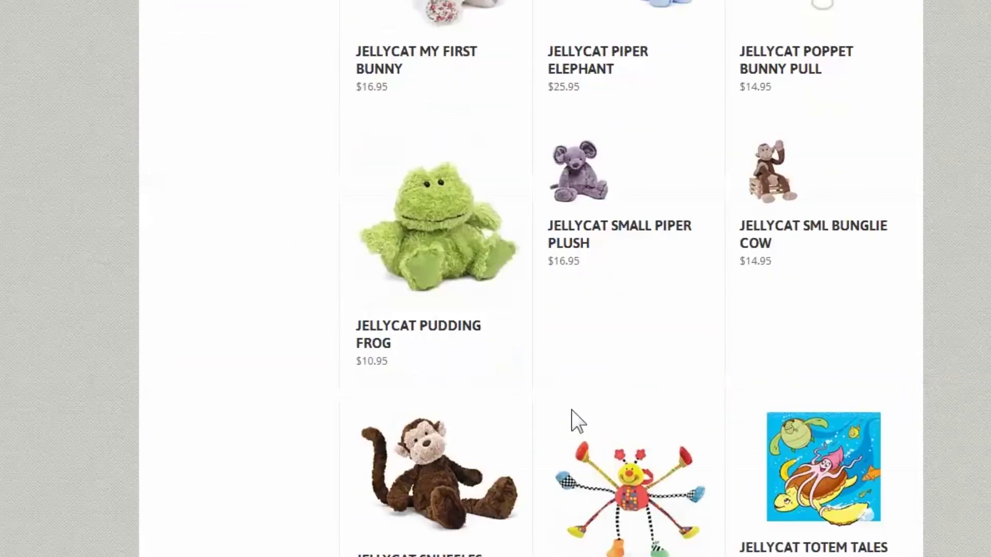
pyautogui.scroll(5, 573, 408)
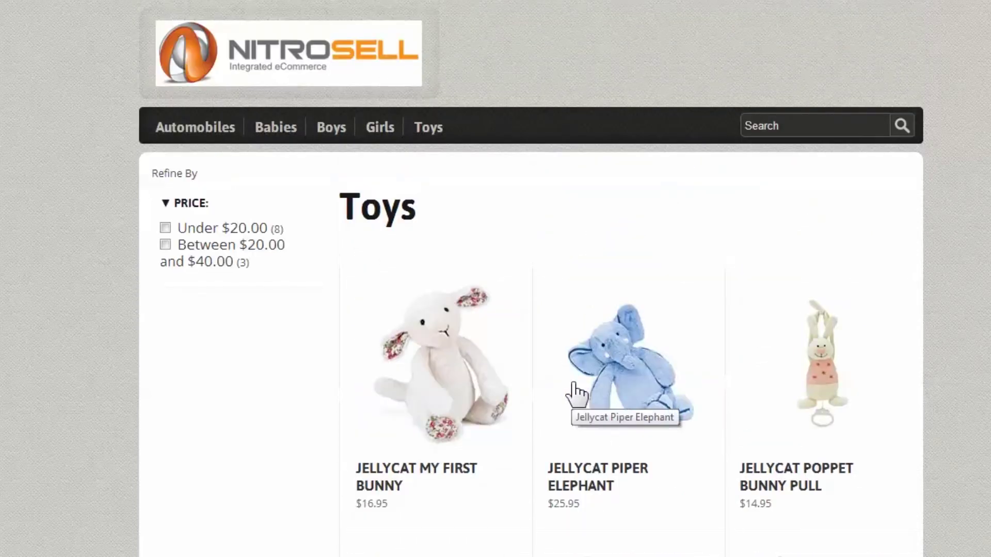